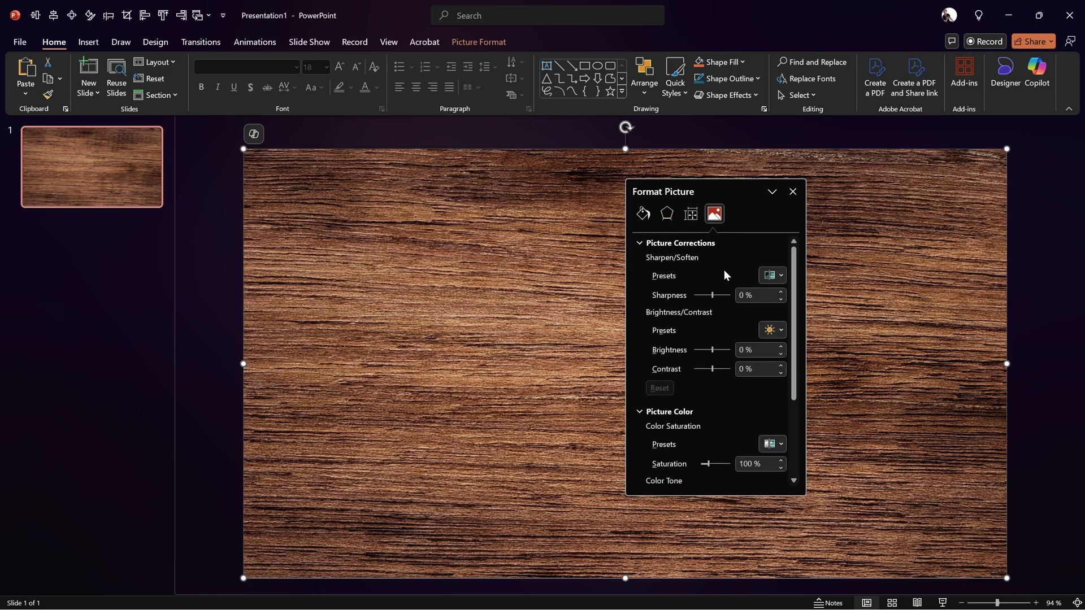
# - Set the wood background picture's brightness to -10% and its contrast to 10%, and finish the picture formatting
pyautogui.click(764, 353)
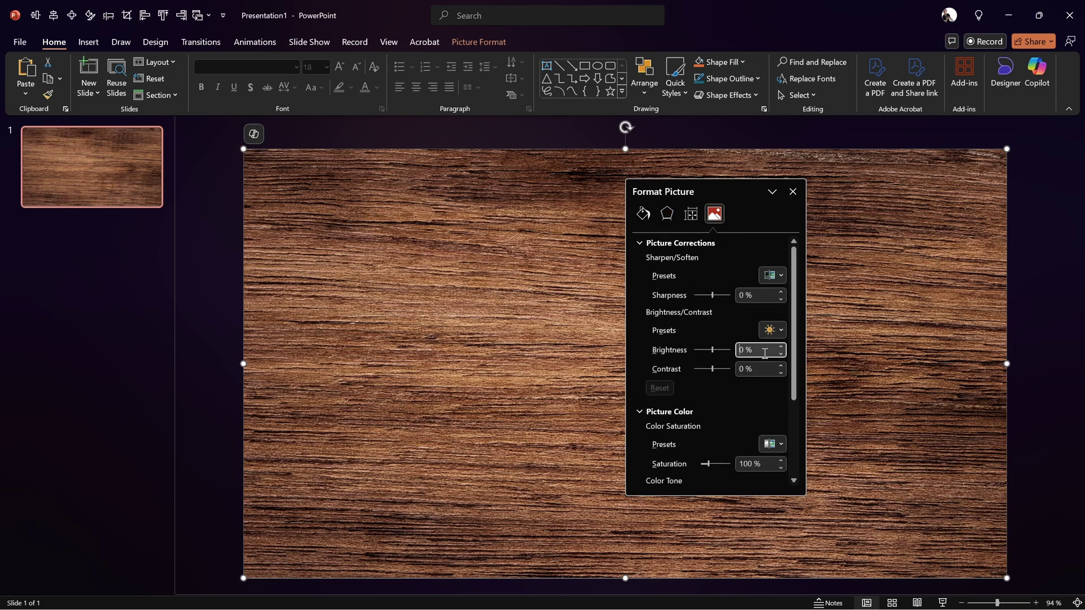
pyautogui.hotkey('ctrl', 'a')
pyautogui.write('-10')
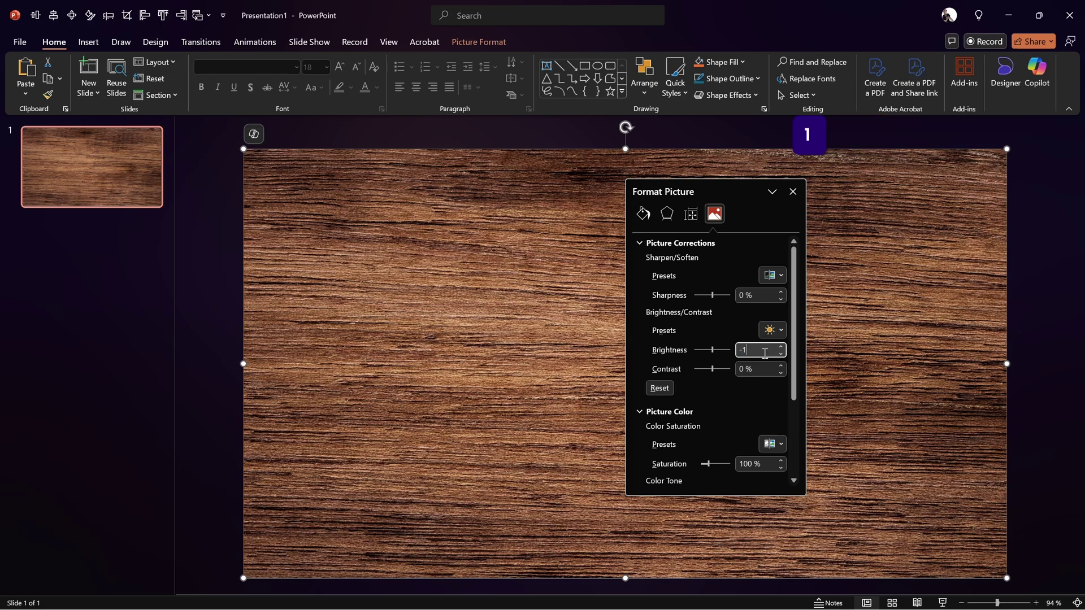
pyautogui.click(770, 368)
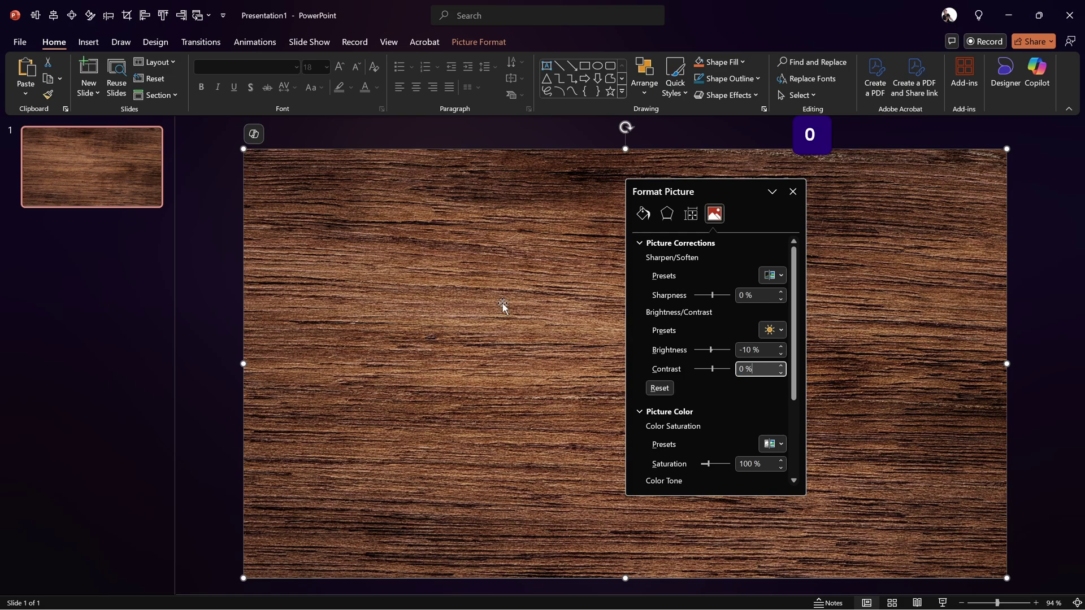
pyautogui.hotkey('ctrl', 'a')
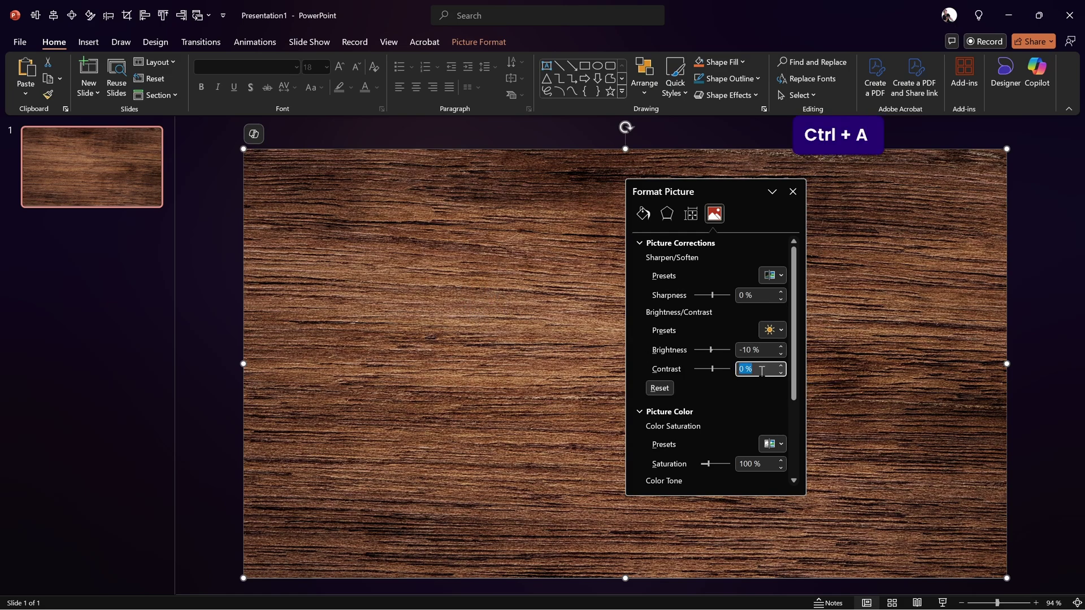
pyautogui.write('10')
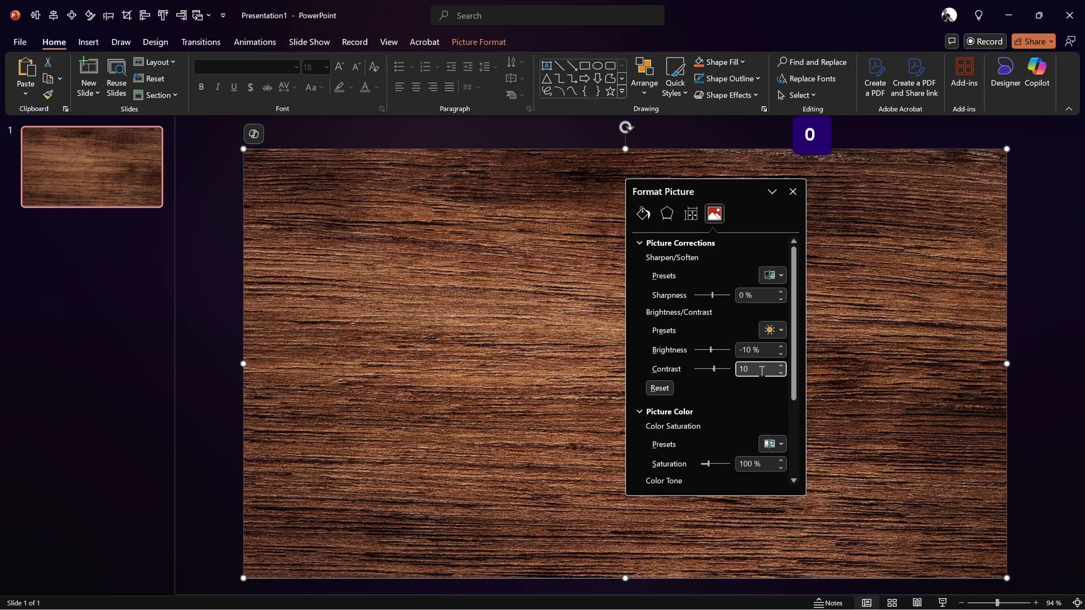
pyautogui.click(793, 192)
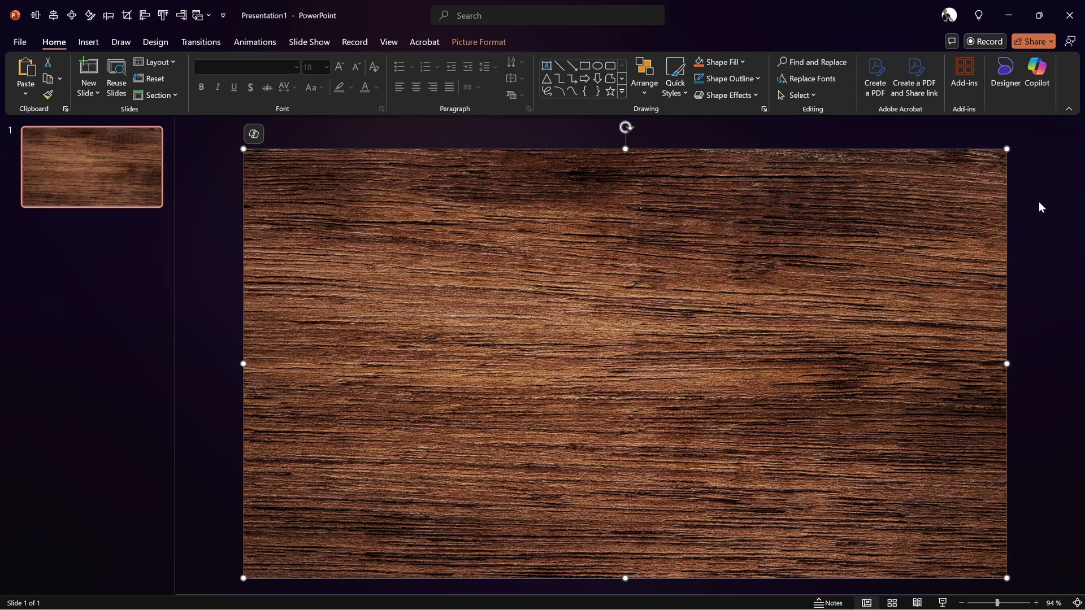
pyautogui.click(1039, 202)
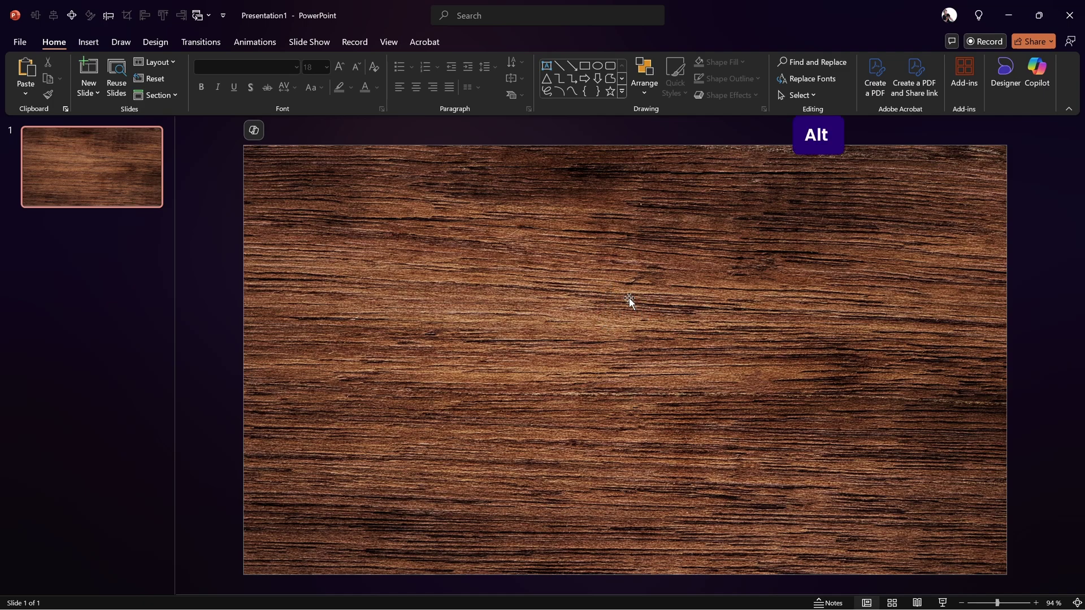
# - Switch to the browser and copy the Freepik photo of the open old book on dark wood to the clipboard
pyautogui.hotkey('alt', 'Tab')
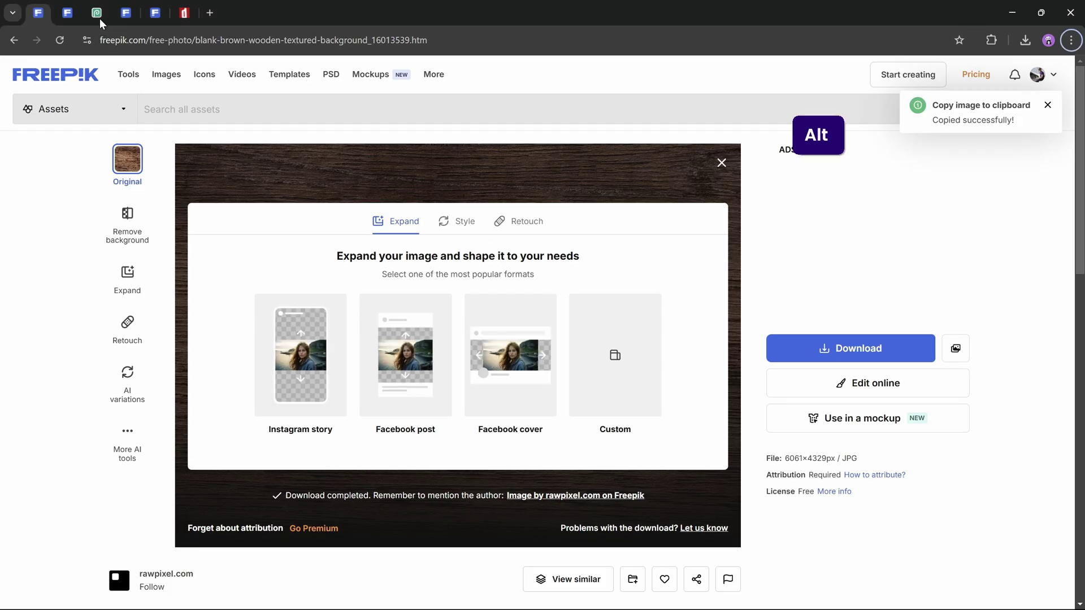
pyautogui.click(68, 13)
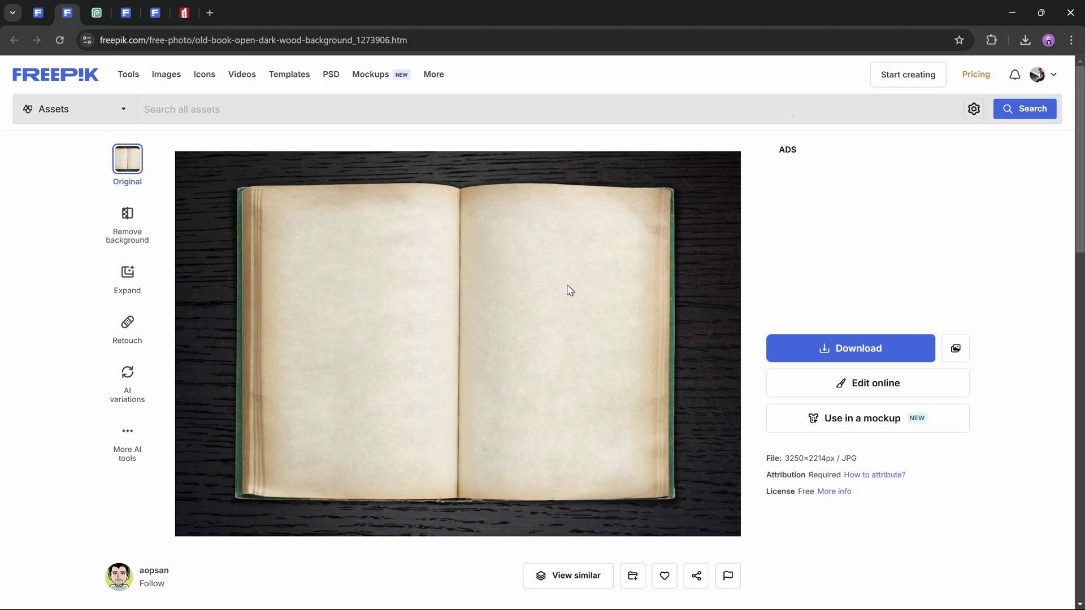
pyautogui.click(959, 355)
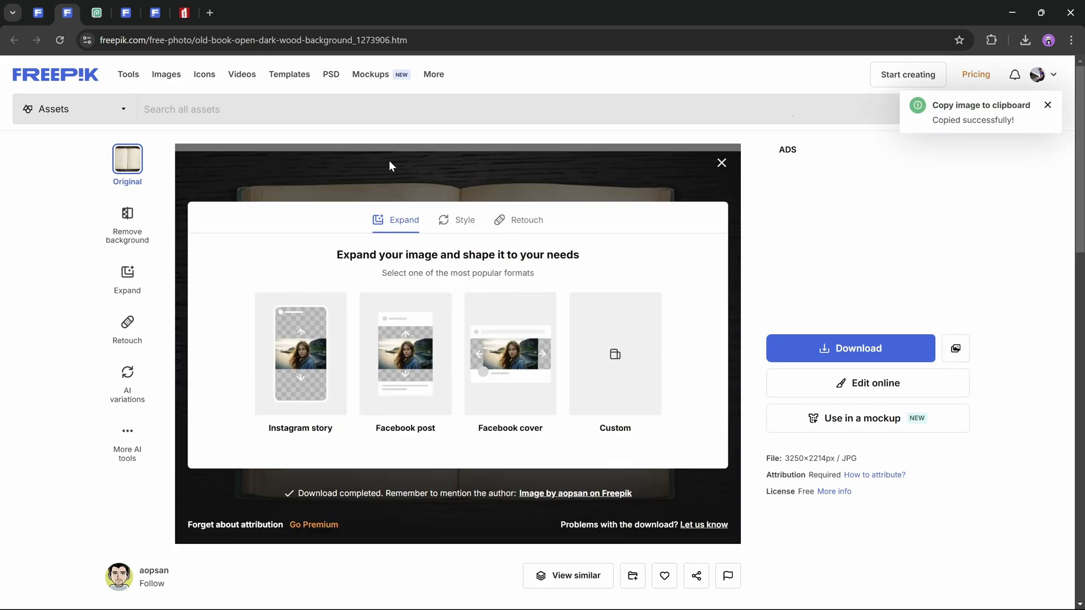
# - Switch to Photopea, paste the copied book photo as a new document, fit it to the view and deselect the layer
pyautogui.click(98, 15)
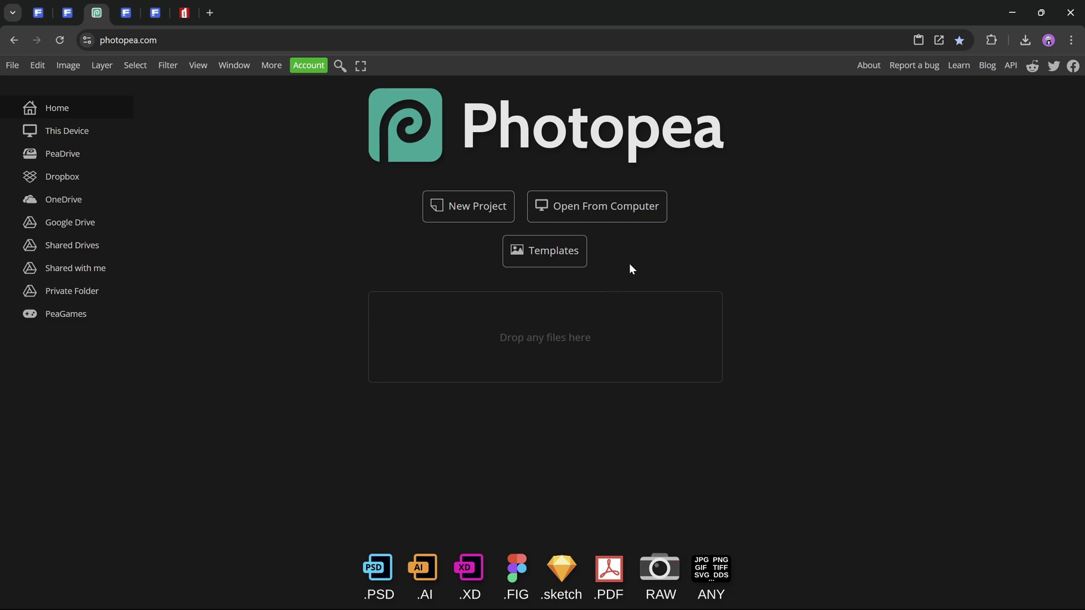
pyautogui.press('ctrl')
pyautogui.hotkey('ctrl', 'v')
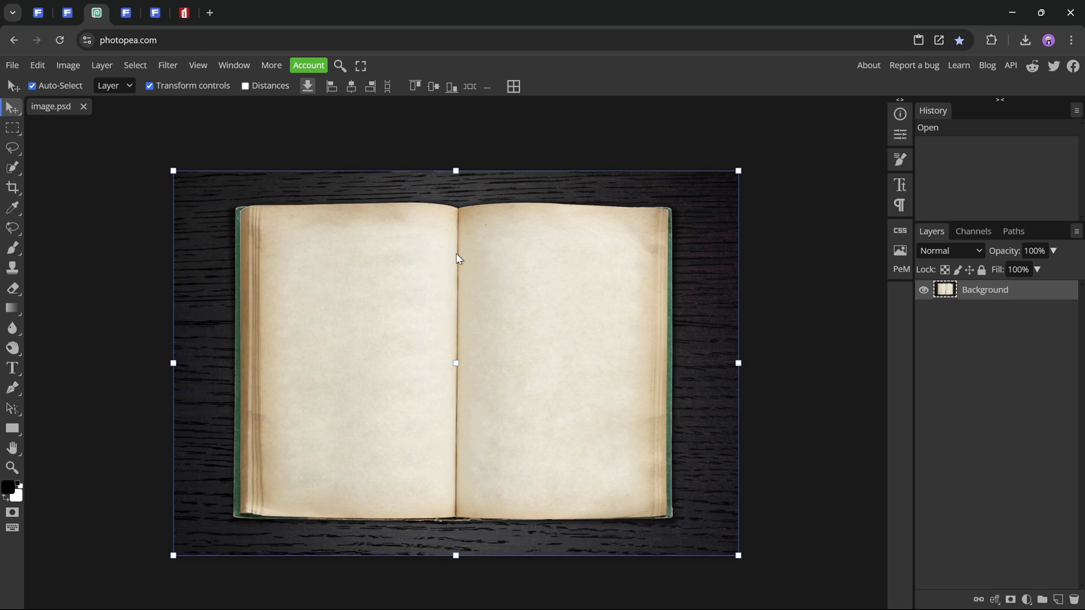
pyautogui.hotkey('ctrl', '0')
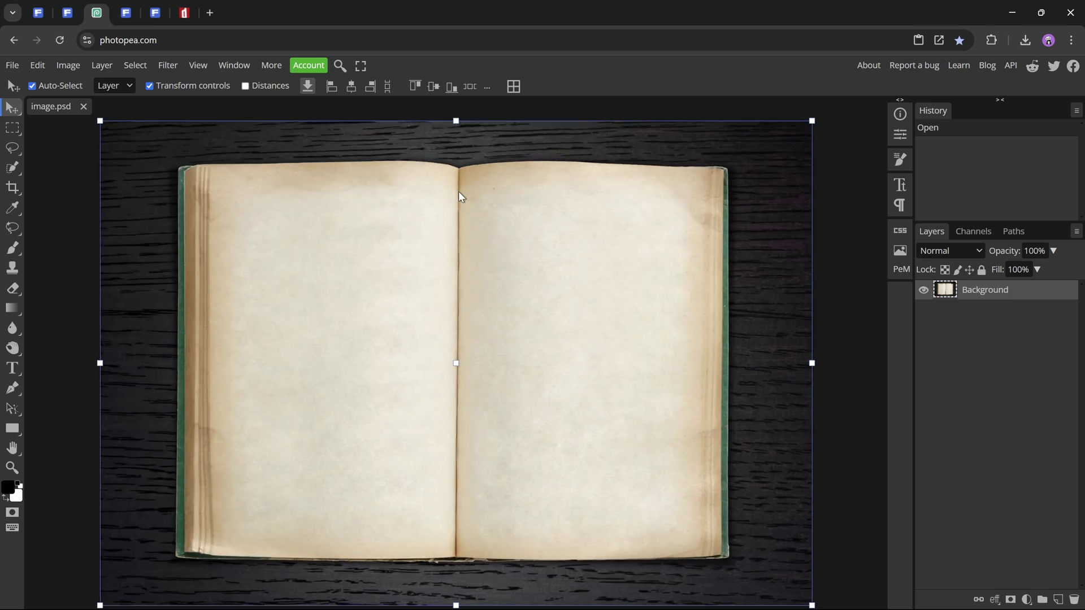
pyautogui.click(76, 165)
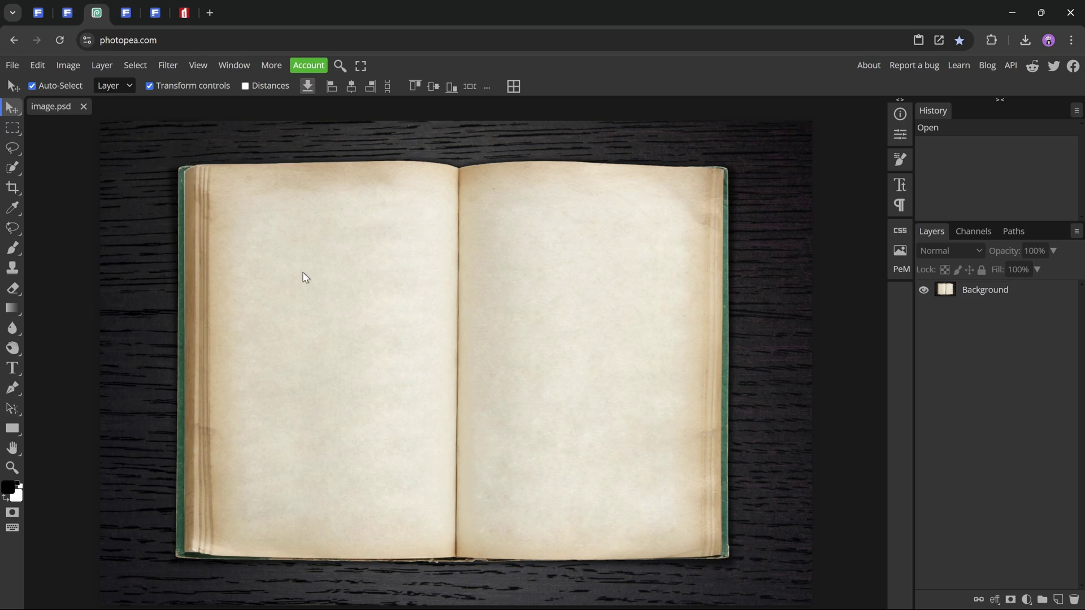
# - Show the rulers, place a vertical guide along the book's spine and check the spine against it up to the upper edge
pyautogui.hotkey('ctrl', 'r')
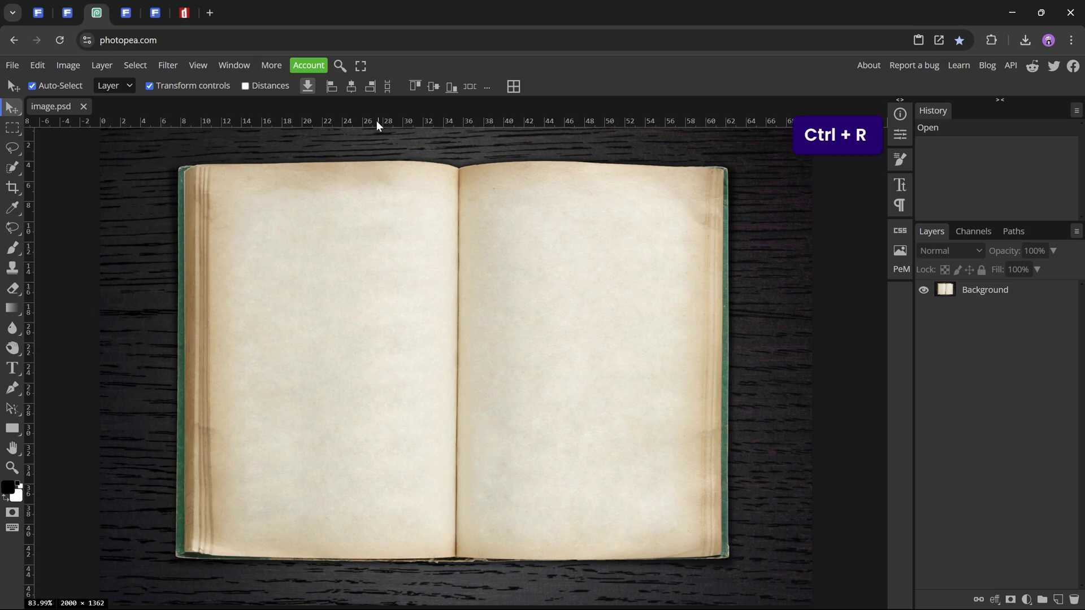
pyautogui.moveTo(28, 217); pyautogui.dragTo(456, 263)
pyautogui.scroll(6, 460, 555)
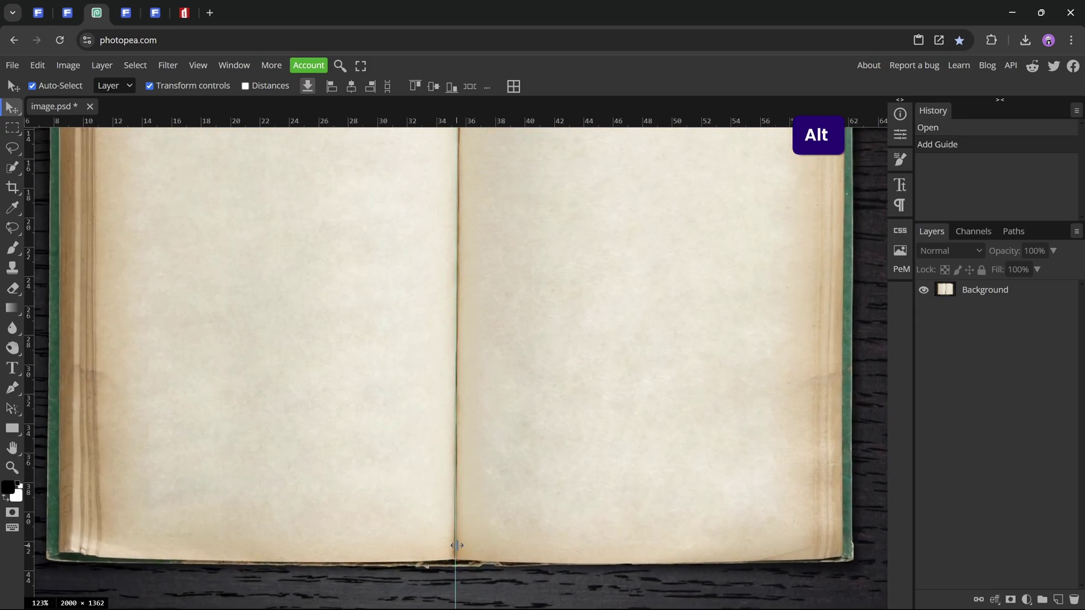
pyautogui.scroll(1, 459, 545)
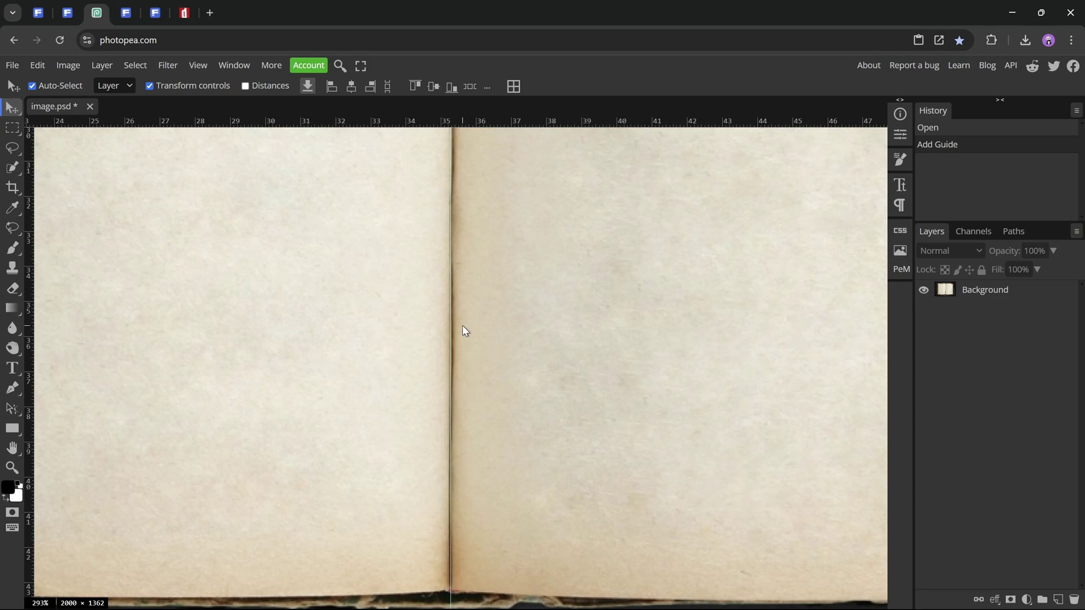
pyautogui.scroll(5, 450, 393)
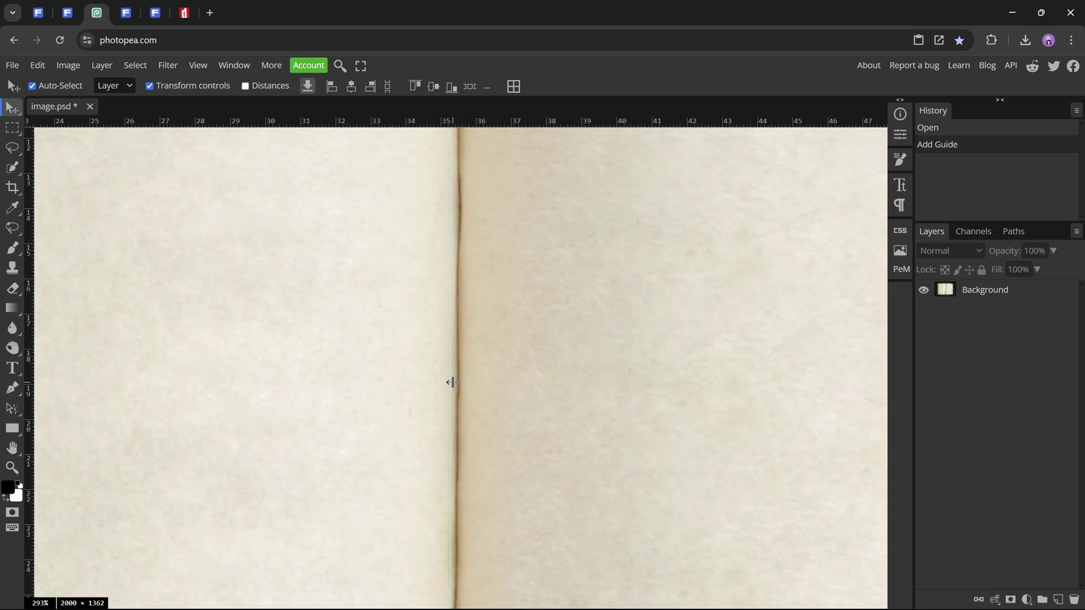
pyautogui.scroll(2, 452, 383)
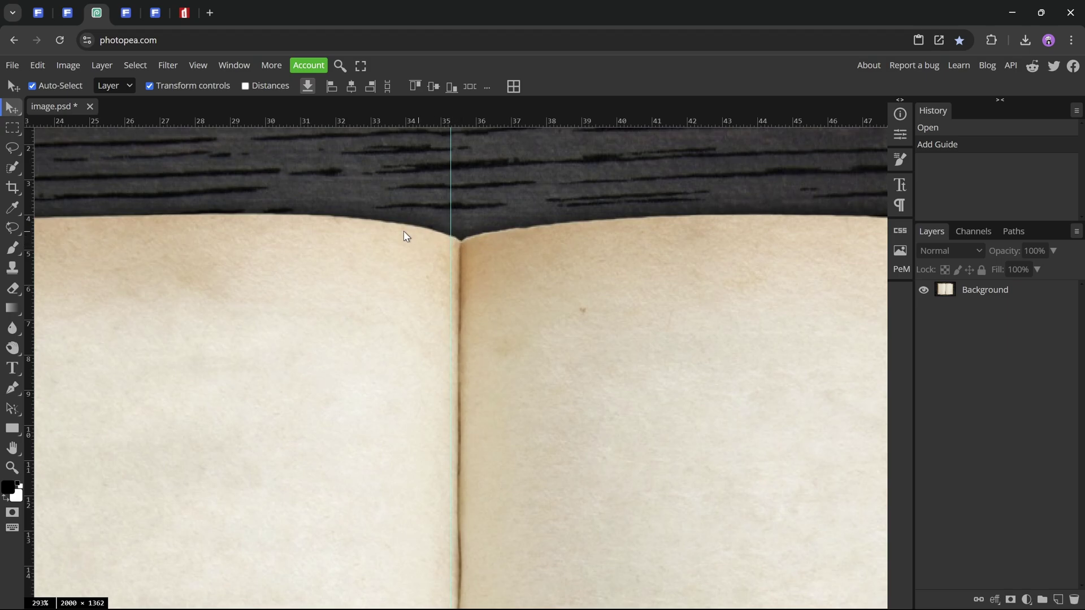
# - Try to rotate the book image by about -0.8° to align its spine with the vertical guide
pyautogui.scroll(-6, 496, 246)
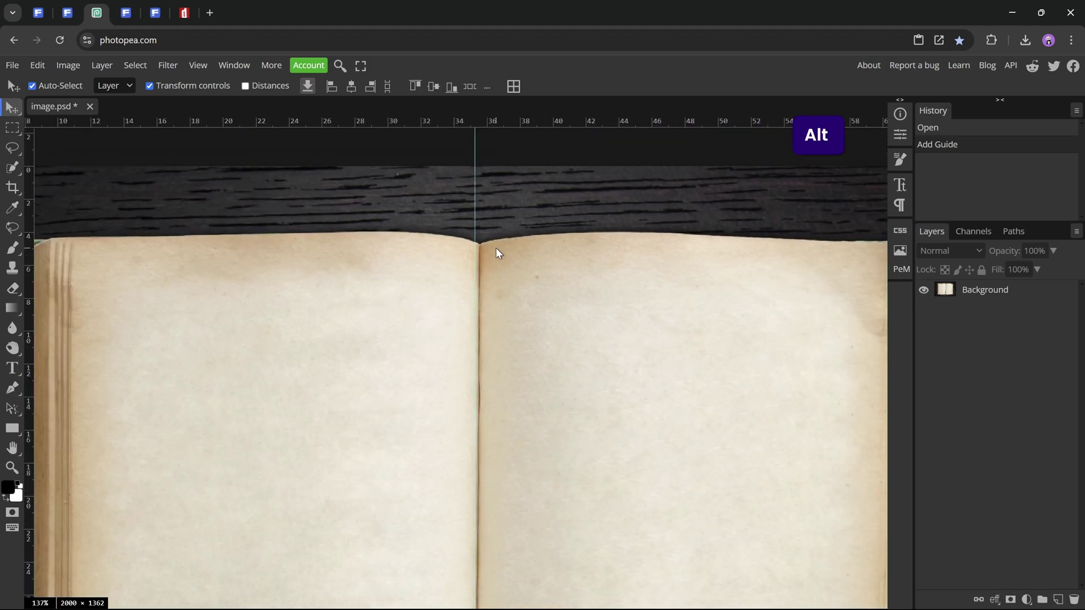
pyautogui.moveTo(647, 238); pyautogui.dragTo(419, 315)
pyautogui.click(667, 281)
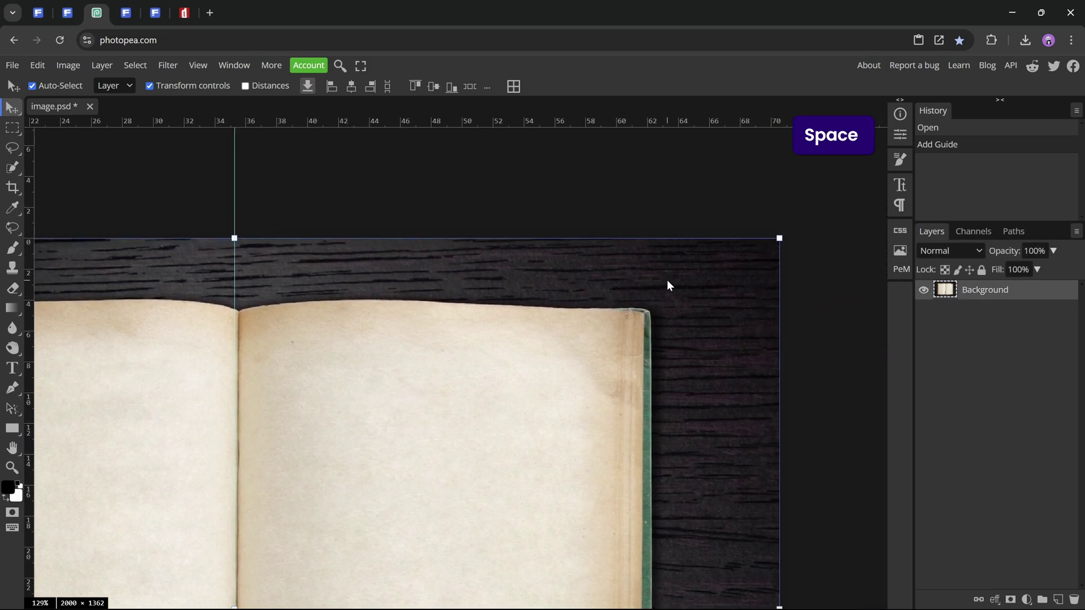
pyautogui.moveTo(792, 226); pyautogui.dragTo(779, 224)
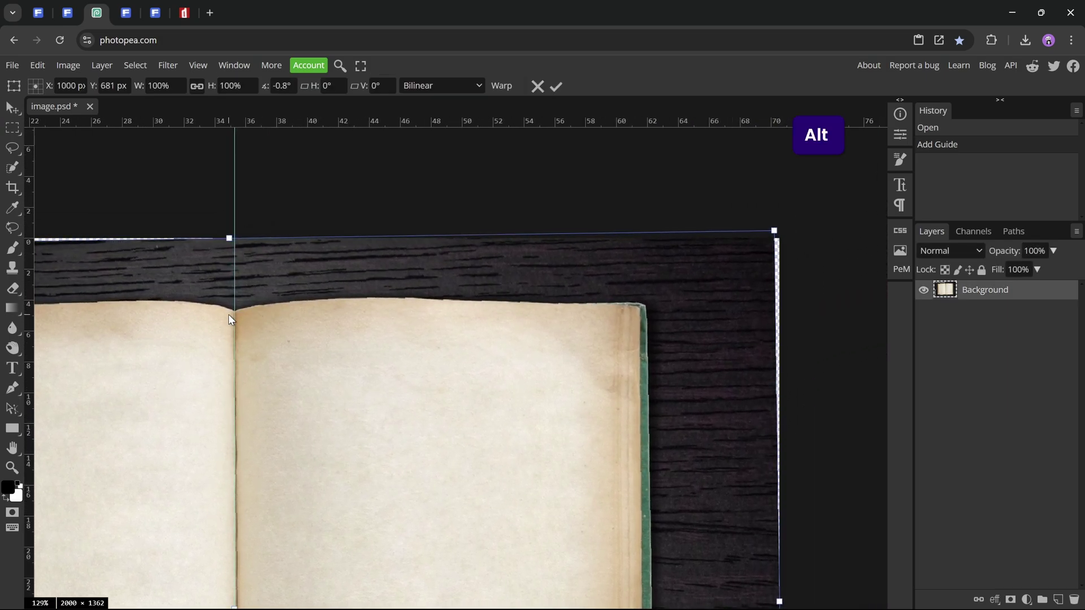
pyautogui.keyDown('alt'); pyautogui.scroll(4, 228, 315); pyautogui.keyUp('alt')
pyautogui.moveTo(262, 327); pyautogui.dragTo(438, 207)
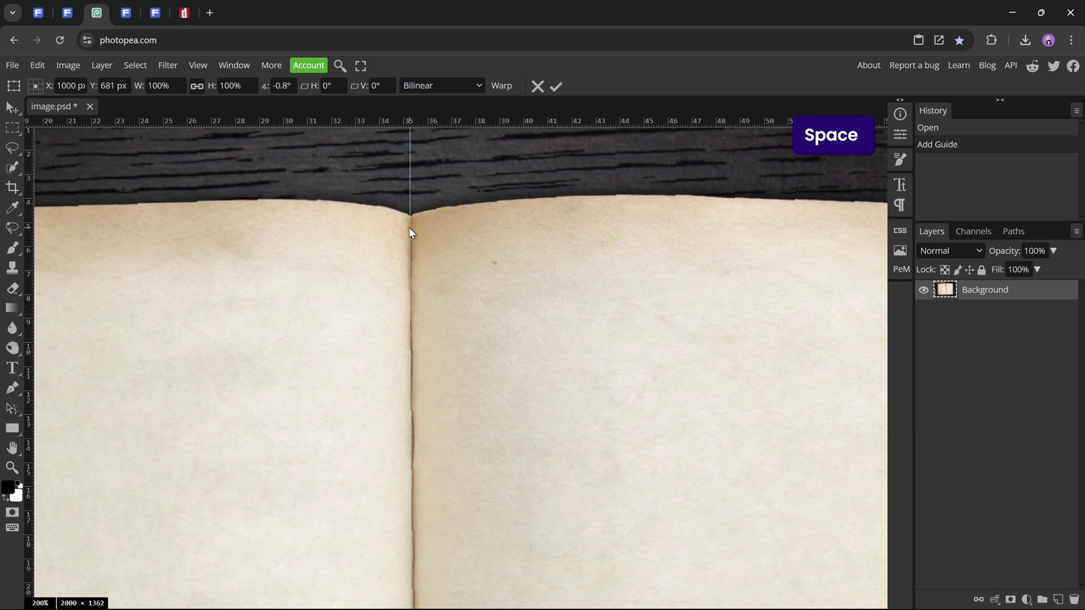
pyautogui.scroll(-3, 410, 227)
pyautogui.scroll(-4, 412, 237)
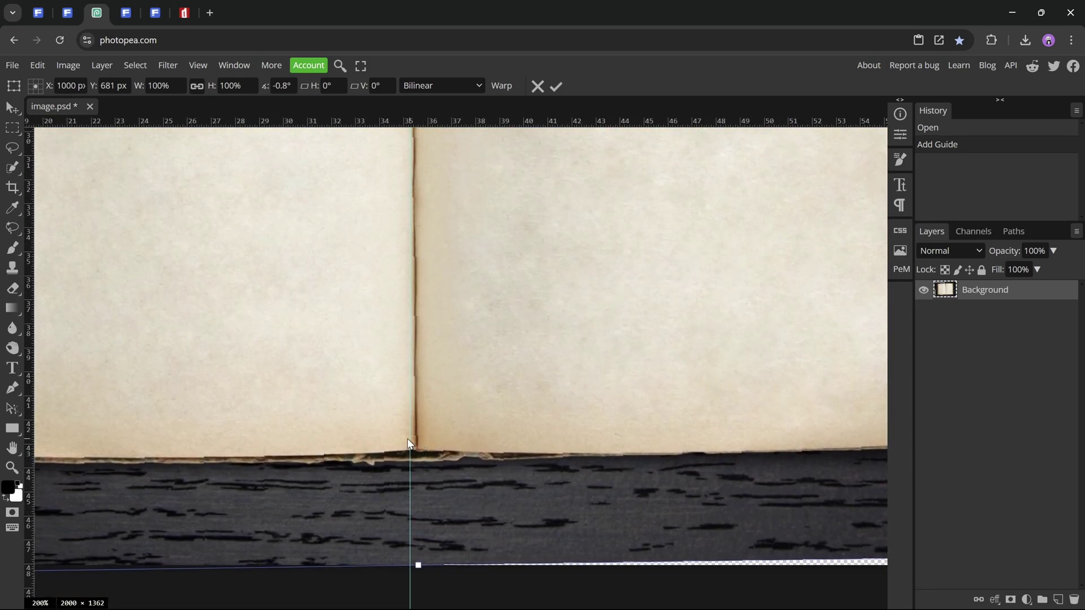
pyautogui.hotkey('ctrl', 'z')
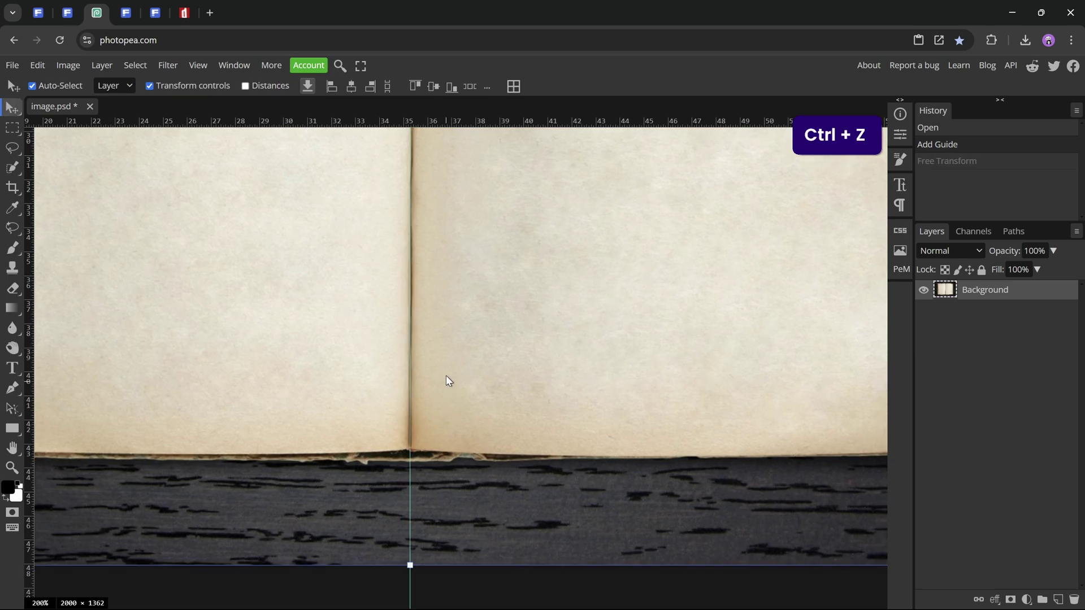
# - Try to distort the book image by freely moving its top-left corner
pyautogui.keyDown('alt'); pyautogui.scroll(-5, 451, 271); pyautogui.keyUp('alt')
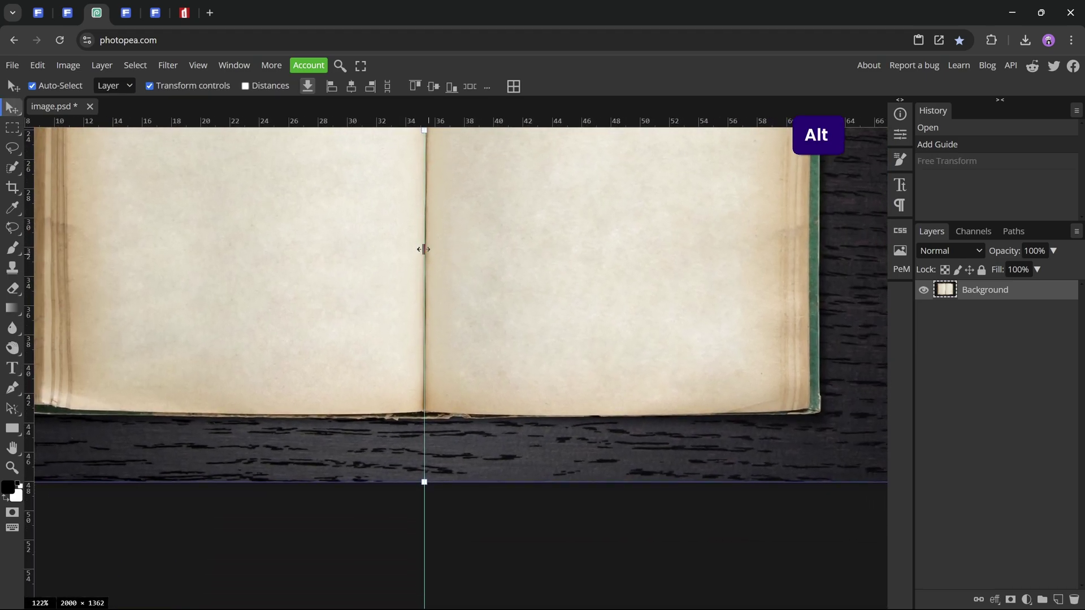
pyautogui.moveTo(360, 203); pyautogui.dragTo(444, 418)
pyautogui.keyDown('alt'); pyautogui.scroll(-1, 443, 419); pyautogui.keyUp('alt')
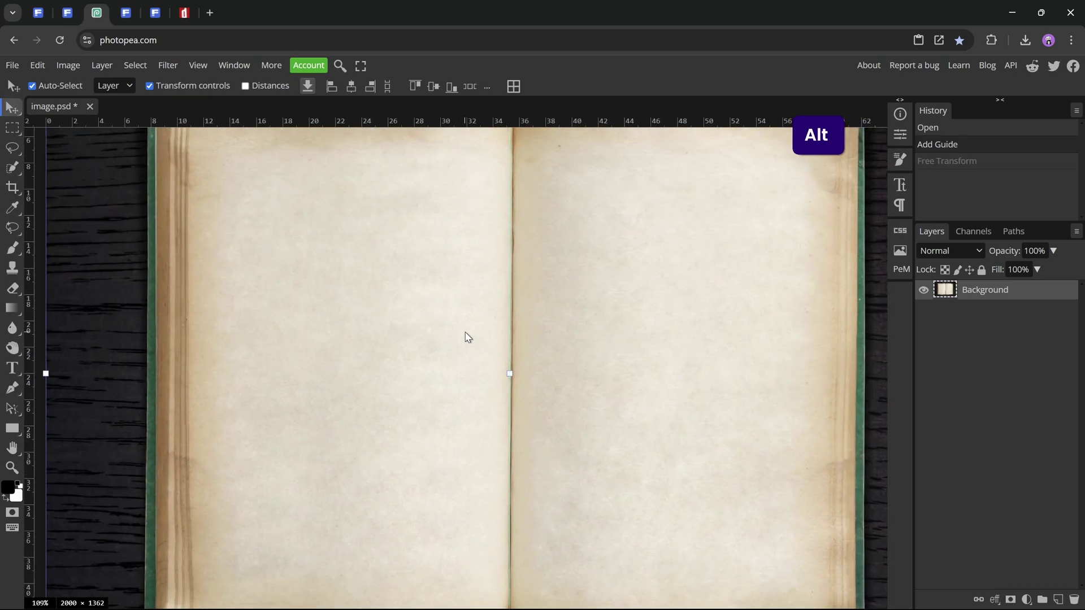
pyautogui.moveTo(468, 336); pyautogui.dragTo(497, 347)
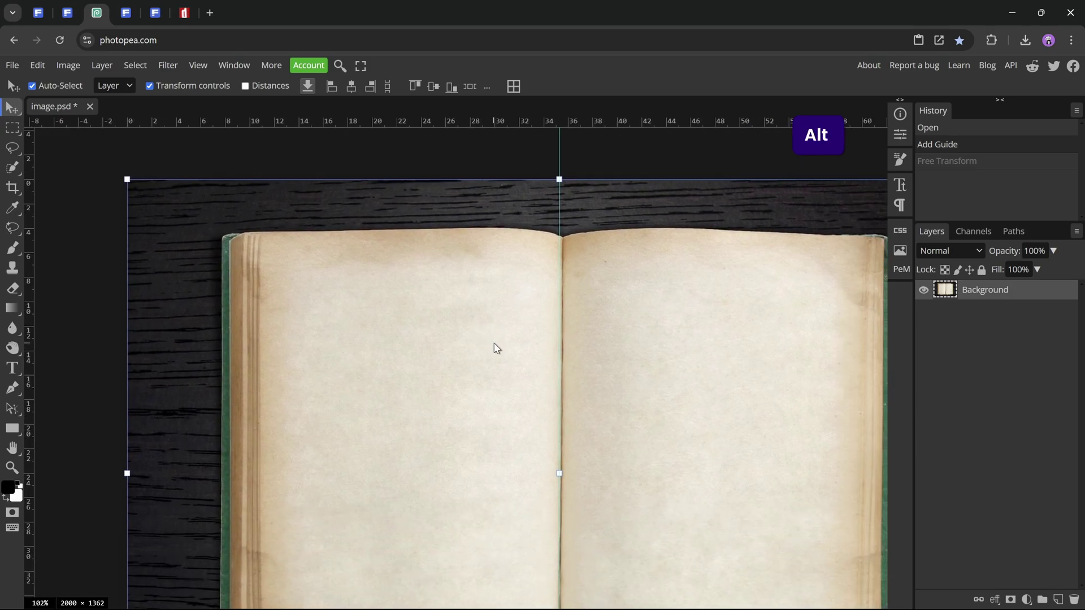
pyautogui.keyDown('alt'); pyautogui.scroll(-1, 502, 345); pyautogui.keyUp('alt')
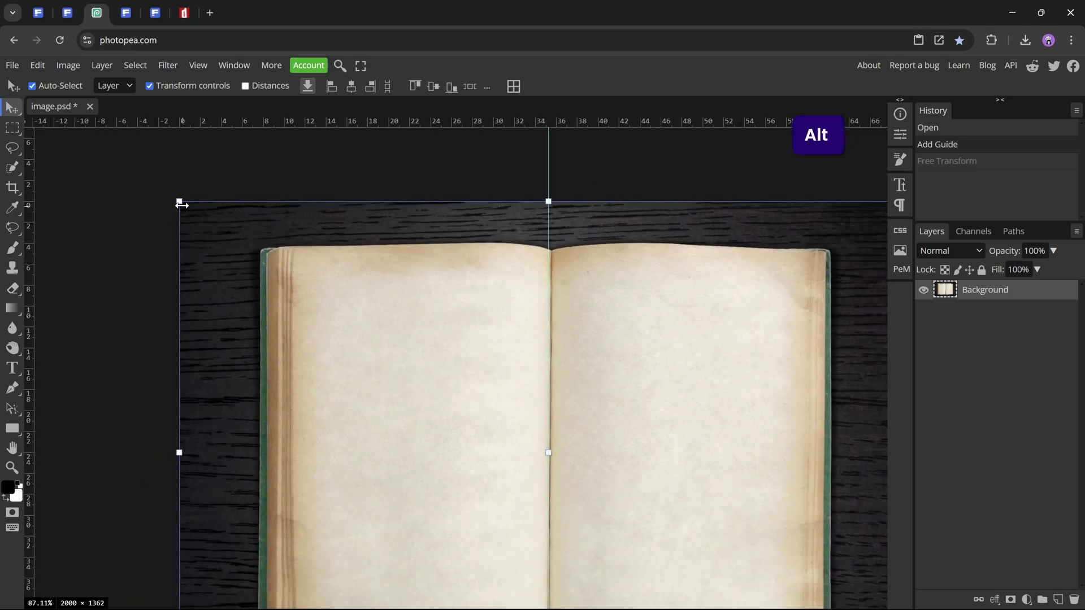
pyautogui.press('ctrl')
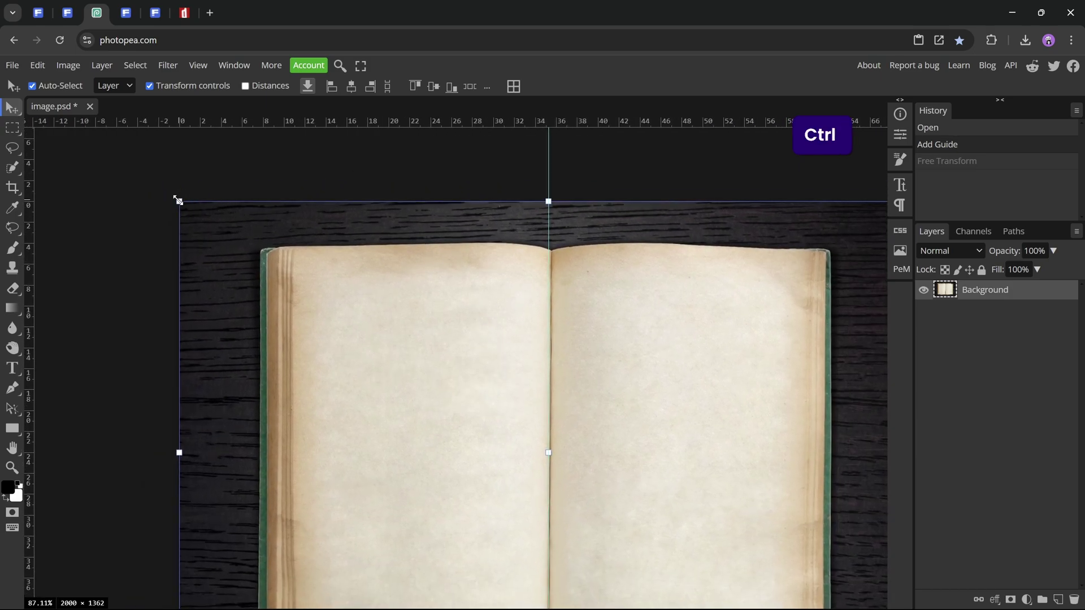
pyautogui.moveTo(180, 202)
pyautogui.mouseDown()
pyautogui.moveTo(211, 207)
pyautogui.moveTo(194, 238)
pyautogui.moveTo(120, 188)
pyautogui.moveTo(222, 208)
pyautogui.moveTo(136, 235)
pyautogui.moveTo(192, 214)
pyautogui.mouseUp()
pyautogui.hotkey('ctrl', 'z')
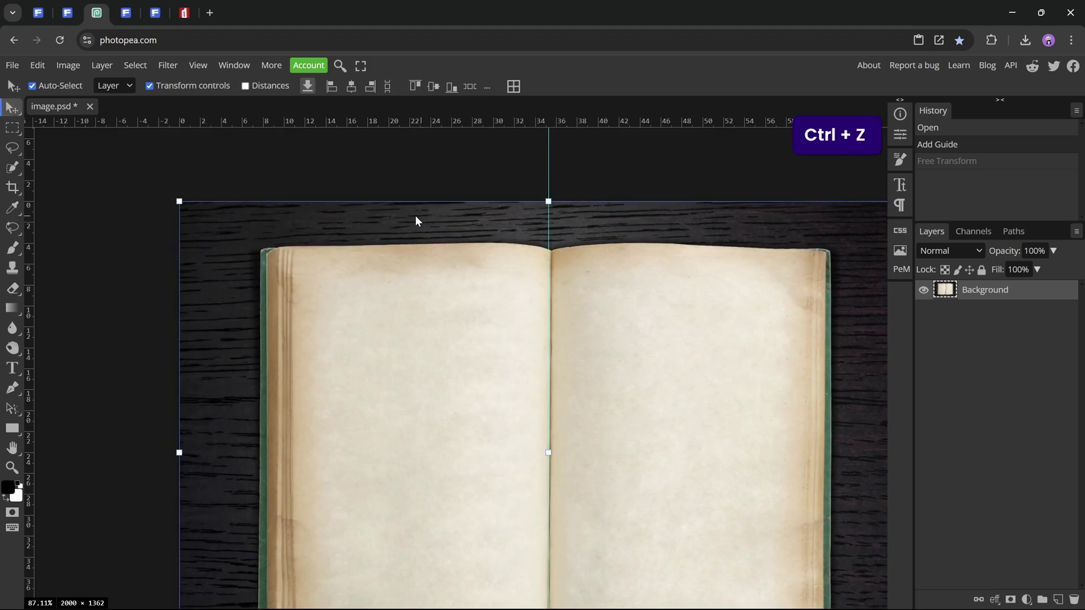
# - Distort the book image by moving its top-left corner slightly outward horizontally, apply the transform and check the spine against the guide at both ends
pyautogui.press('ctrl')
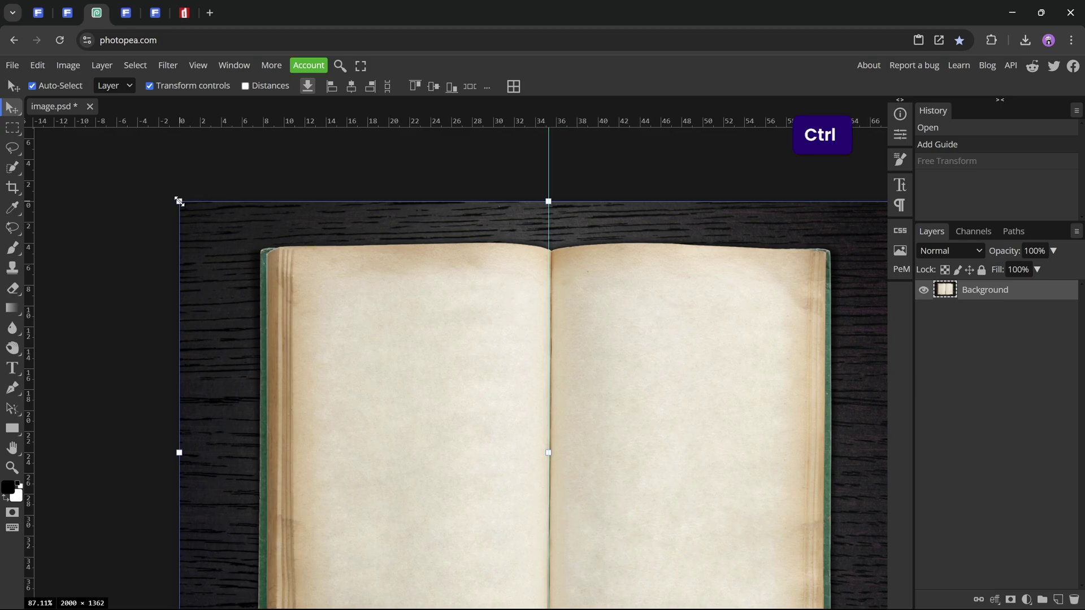
pyautogui.press('shift')
pyautogui.moveTo(179, 201)
pyautogui.mouseDown()
pyautogui.moveTo(149, 201)
pyautogui.moveTo(173, 201)
pyautogui.mouseUp()
pyautogui.click(557, 86)
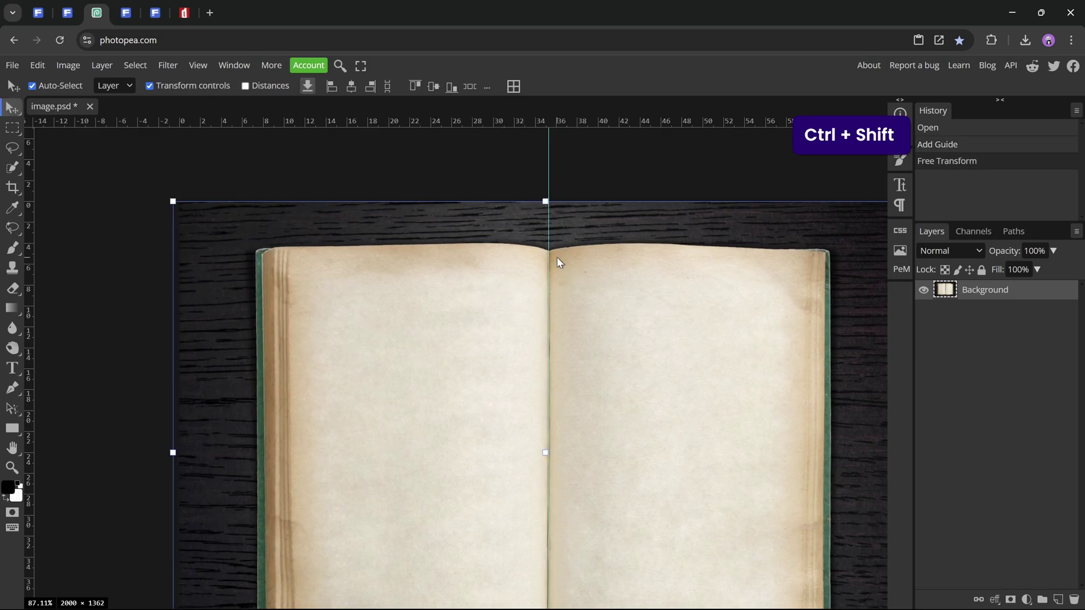
pyautogui.scroll(2, 554, 254)
pyautogui.scroll(2, 552, 259)
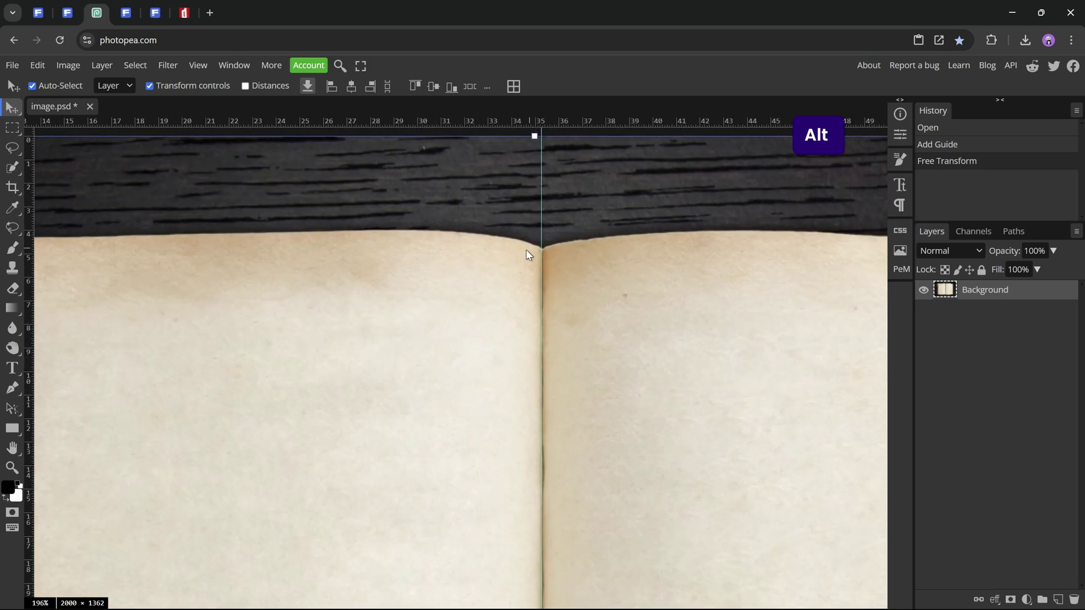
pyautogui.scroll(1, 550, 250)
pyautogui.scroll(-10, 545, 249)
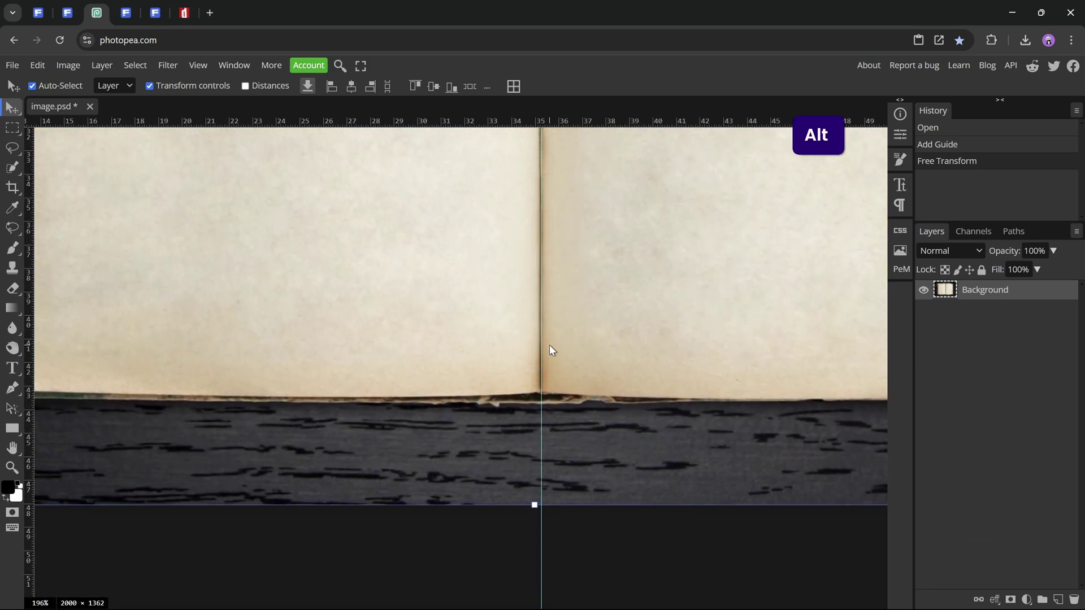
# - Fit the whole image in view, deselect the layer, and hide the guides and rulers
pyautogui.scroll(-3, 549, 344)
pyautogui.hotkey('ctrl', '0')
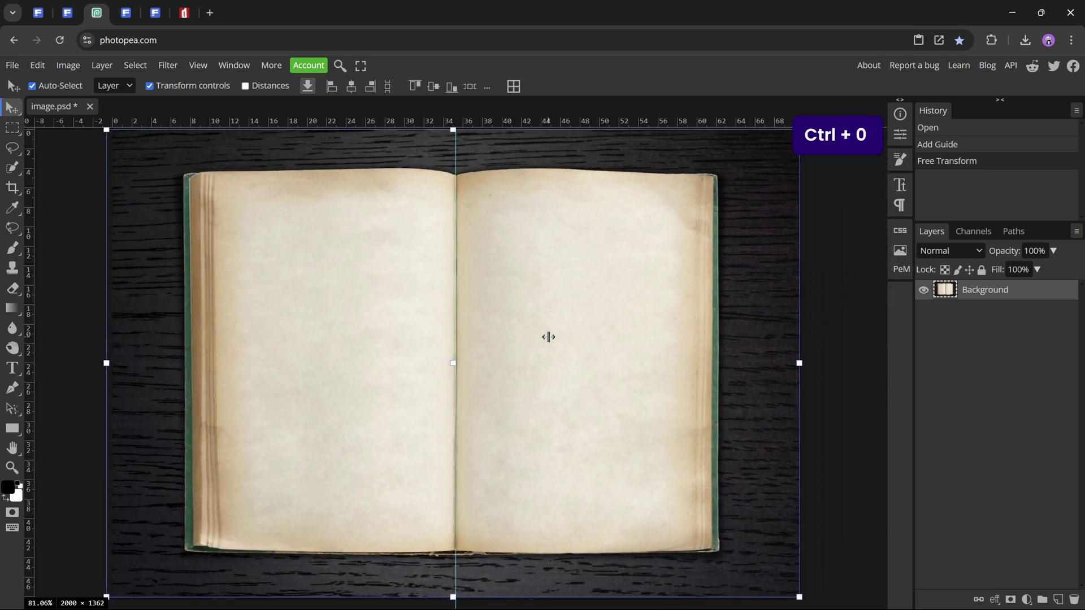
pyautogui.click(848, 262)
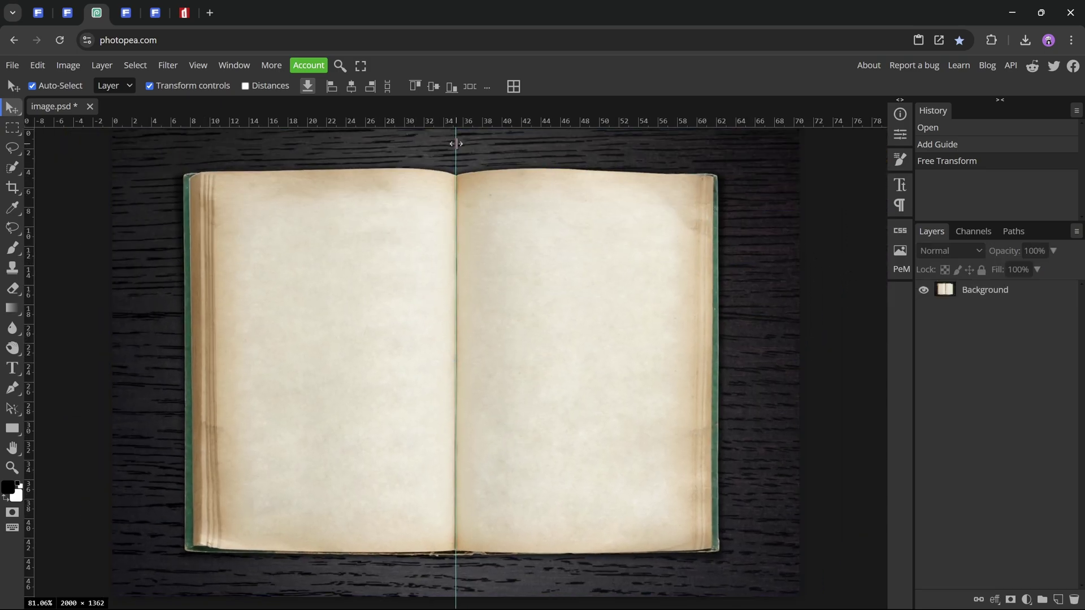
pyautogui.hotkey('ctrl', ';')
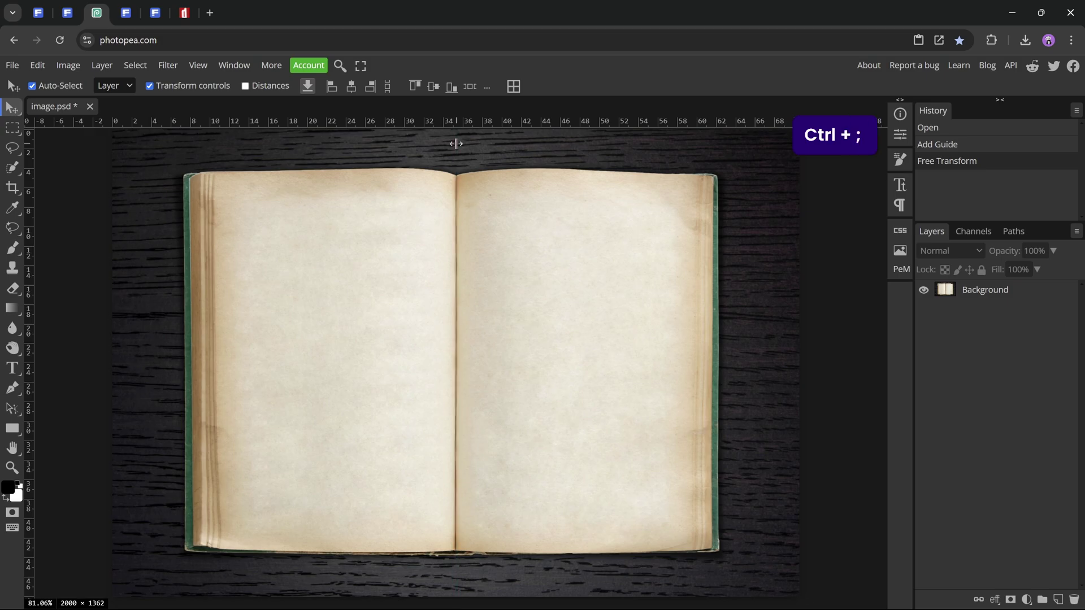
pyautogui.hotkey('ctrl', 'r')
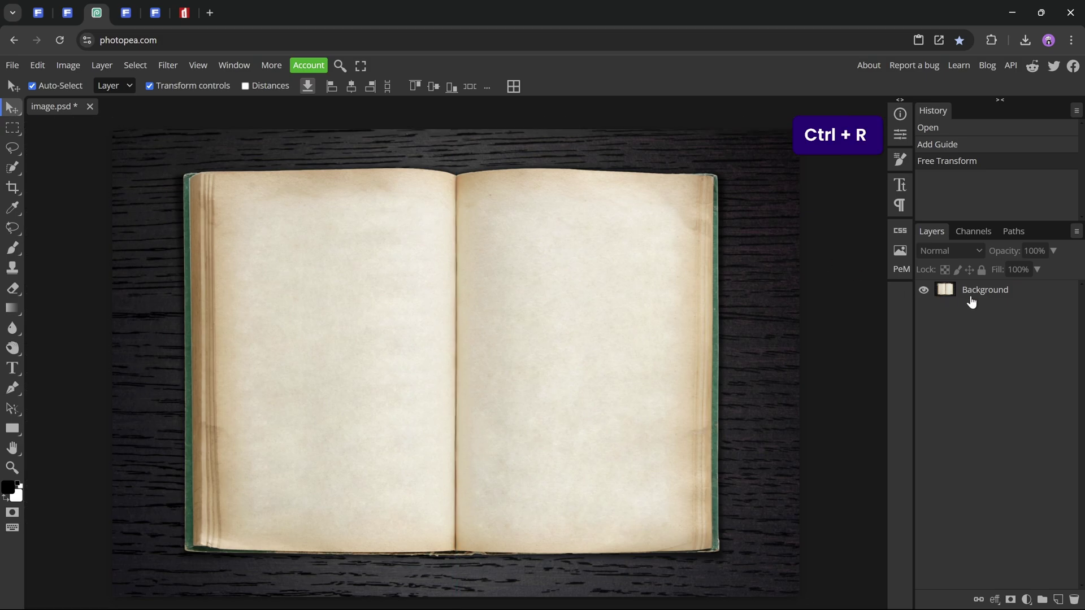
# - Remove the dark wooden background around the open book with Remove BG and deselect the layer
pyautogui.click(968, 295)
pyautogui.click(140, 70)
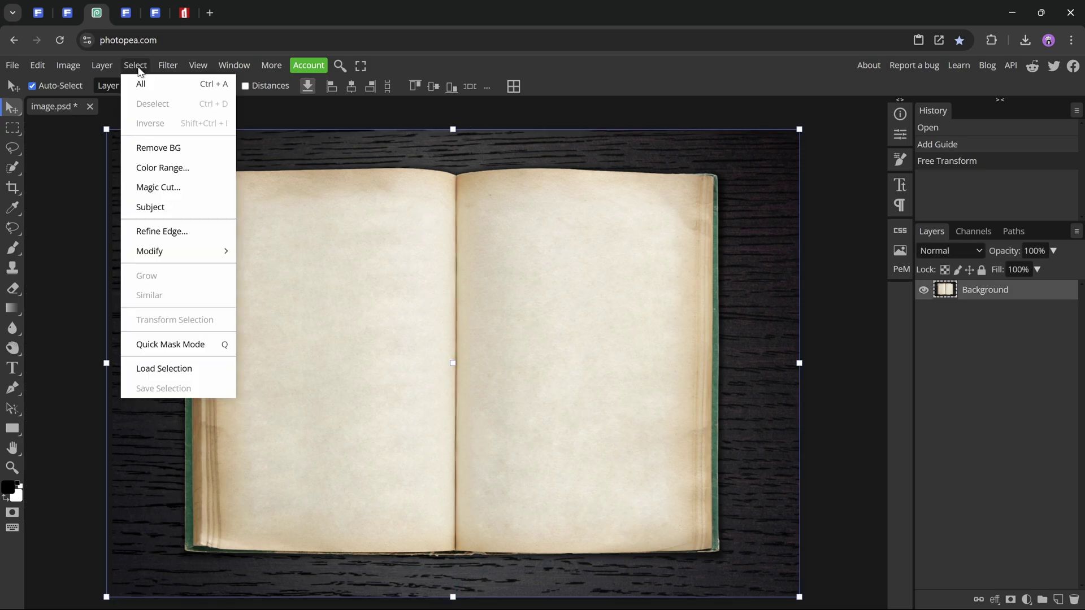
pyautogui.click(171, 148)
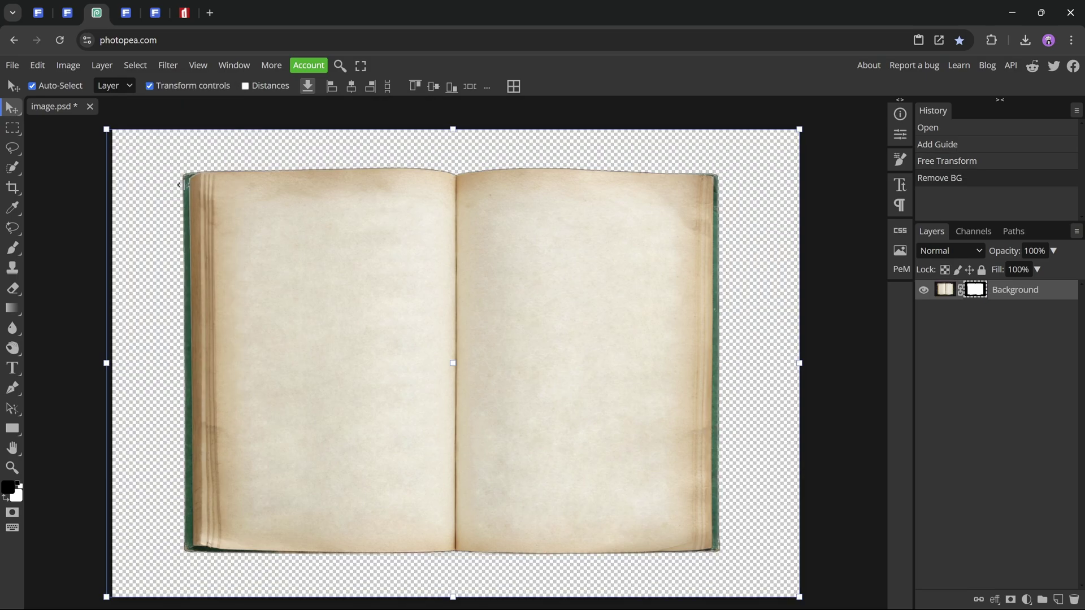
pyautogui.click(91, 198)
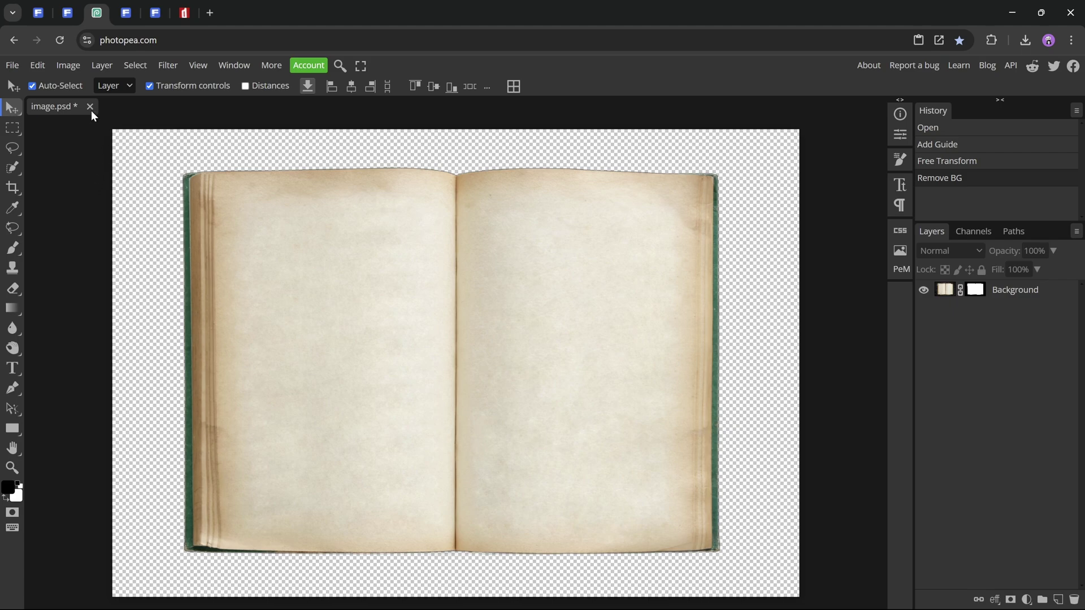
# - Trim the canvas to cut away the empty transparent area around the book
pyautogui.click(67, 67)
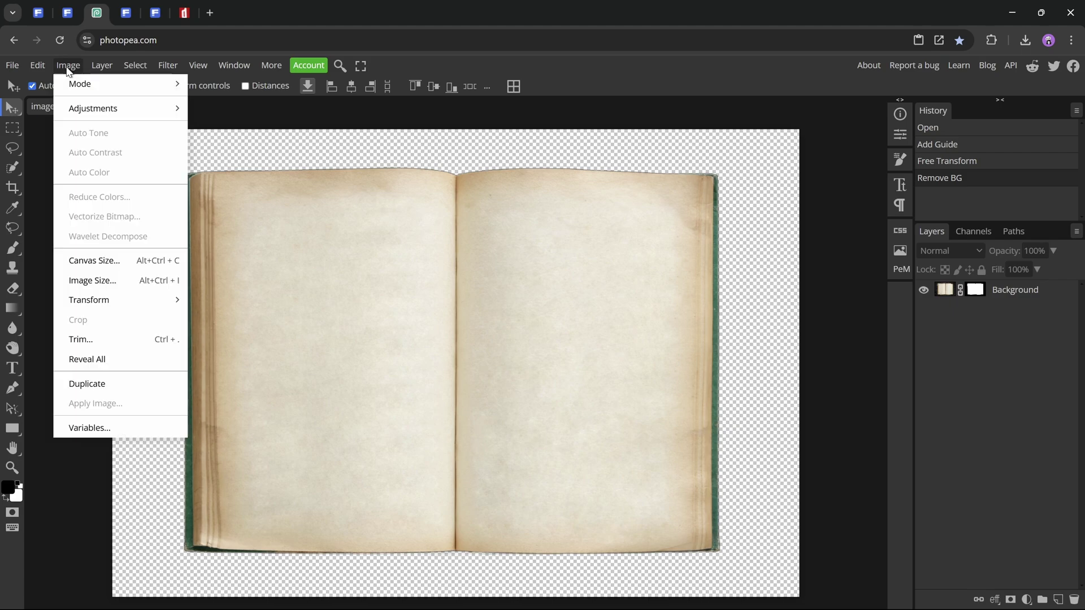
pyautogui.click(109, 344)
pyautogui.click(199, 314)
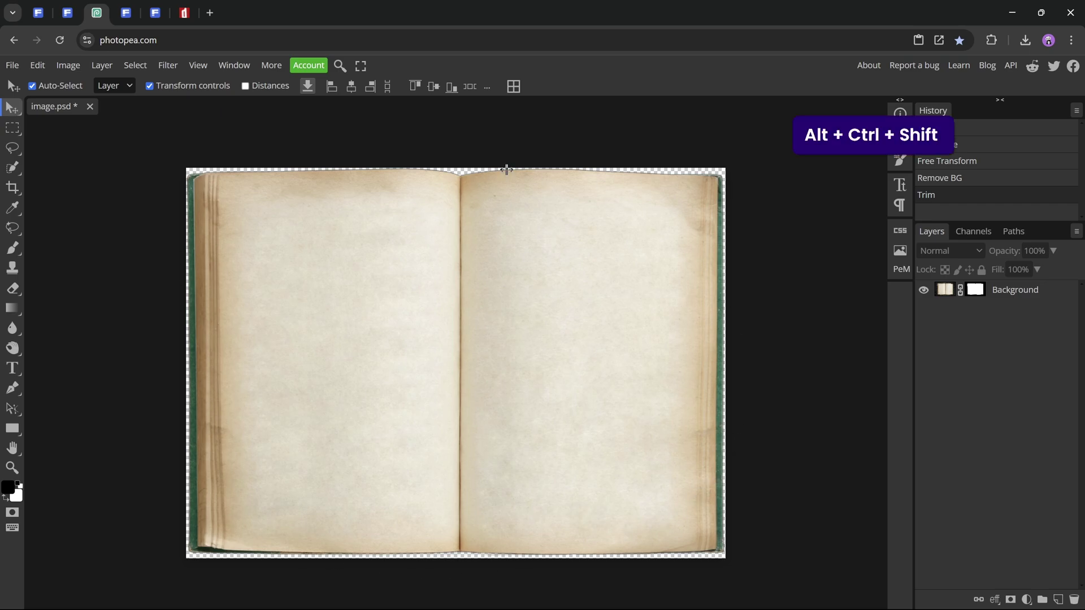
# - Export the trimmed image for the web as a PNG file named book
pyautogui.hotkey('ctrl', 'alt', 'shift', 's')
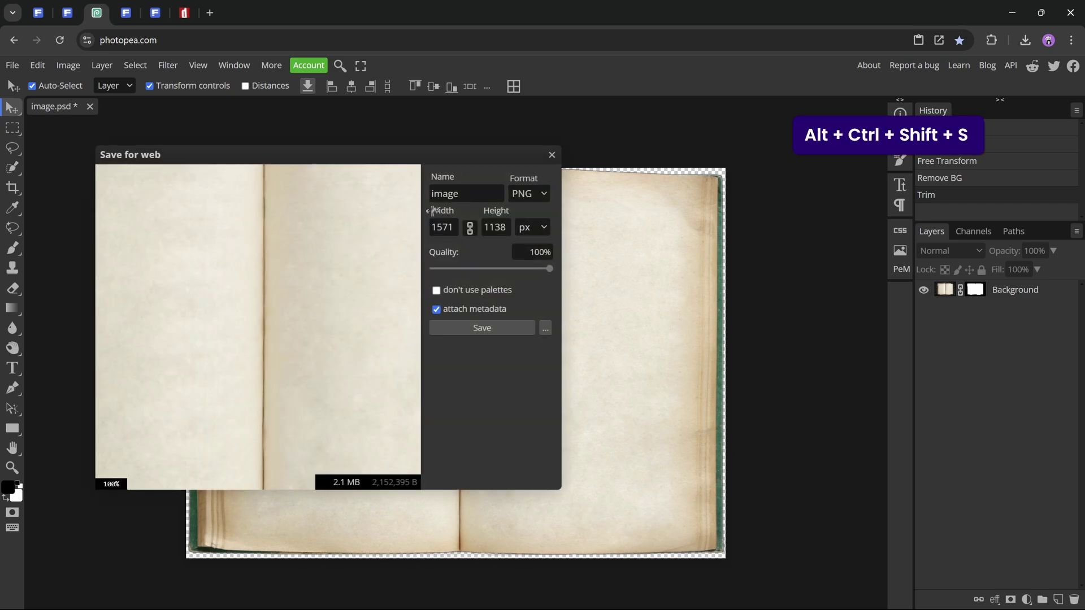
pyautogui.click(477, 198)
pyautogui.hotkey('ctrl', 'a')
pyautogui.write('book')
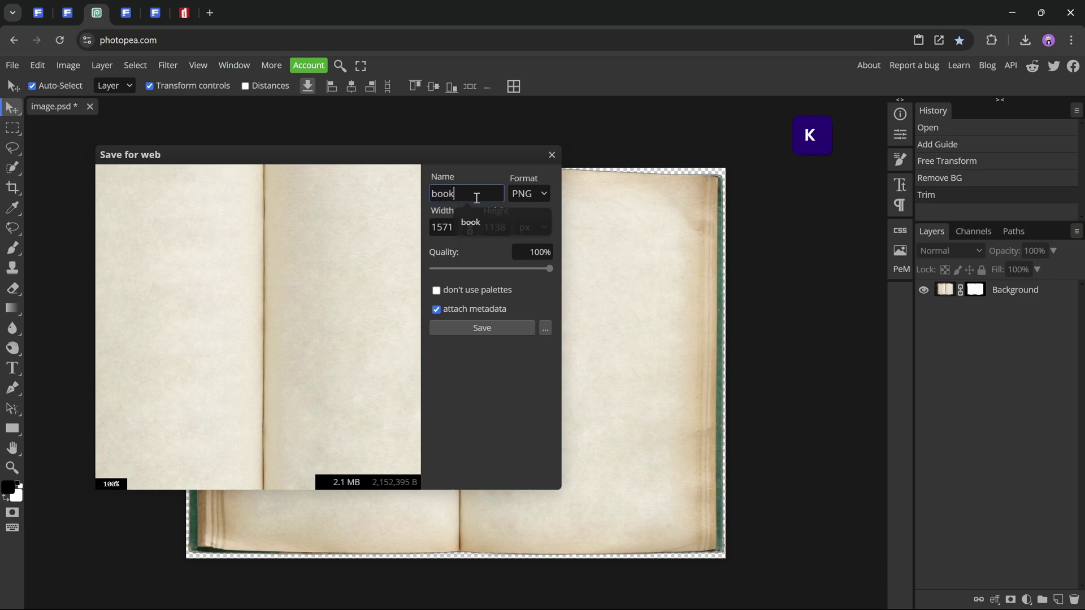
pyautogui.click(490, 331)
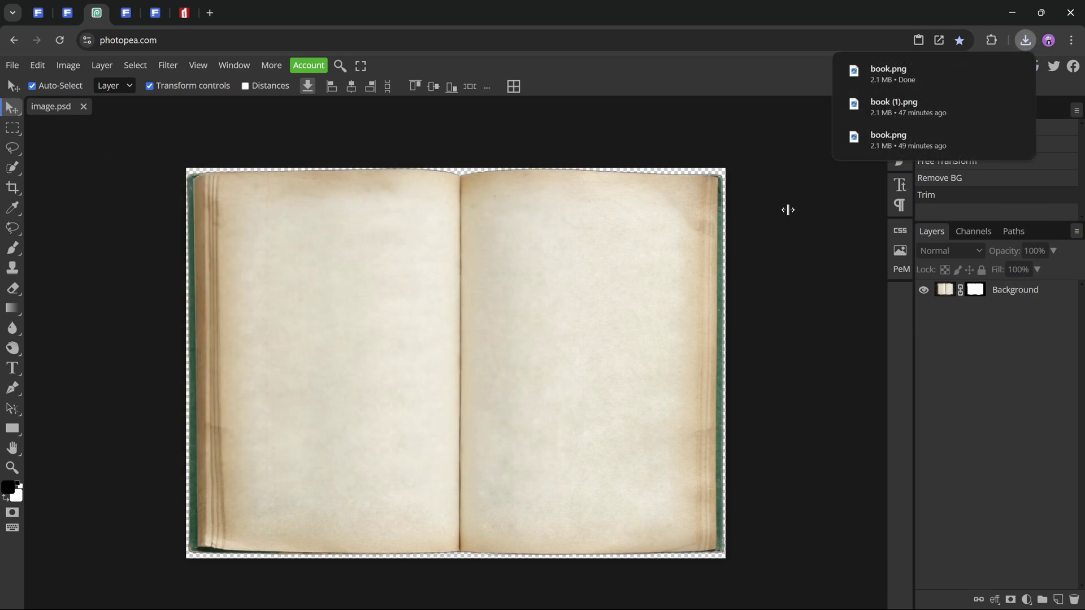
# - Switch to PowerPoint and insert the picture book.png from the Downloads folder onto the wooden slide
pyautogui.hotkey('alt', 'Tab')
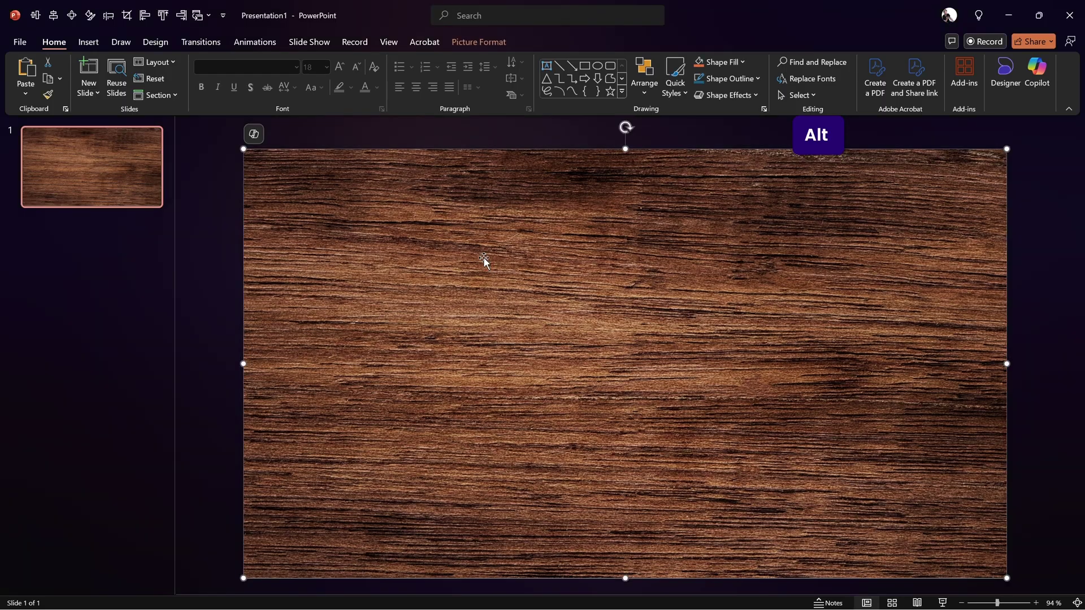
pyautogui.click(197, 230)
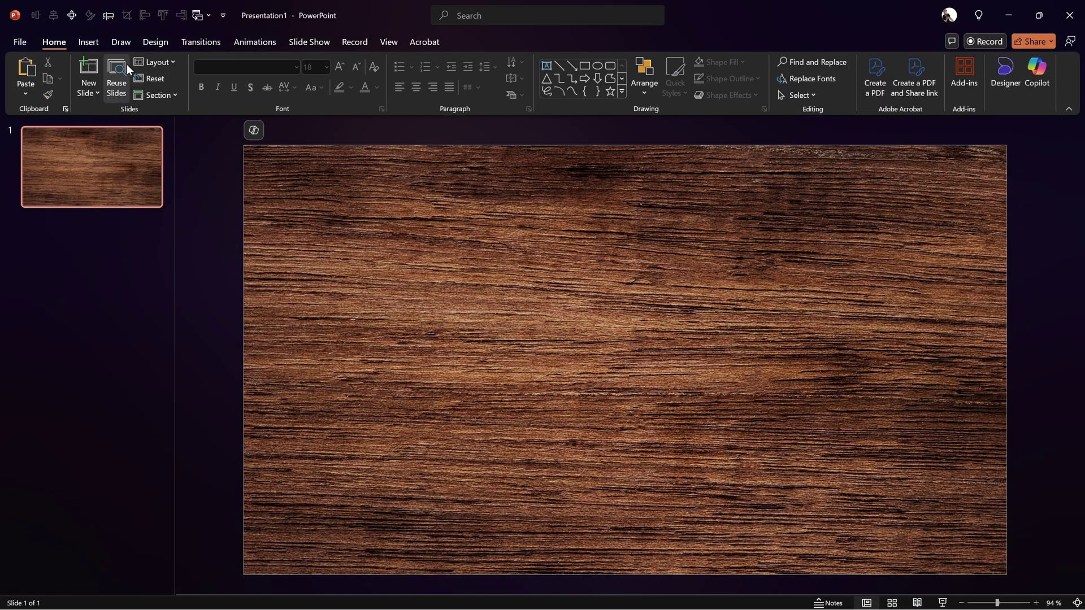
pyautogui.click(88, 43)
pyautogui.click(128, 81)
pyautogui.click(164, 135)
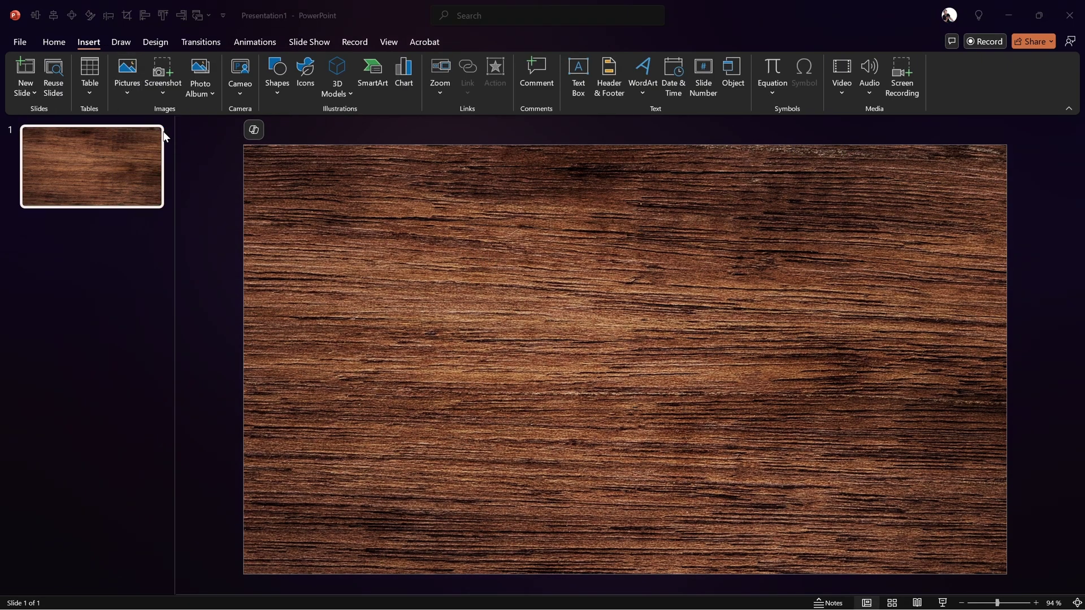
pyautogui.click(404, 261)
pyautogui.click(722, 505)
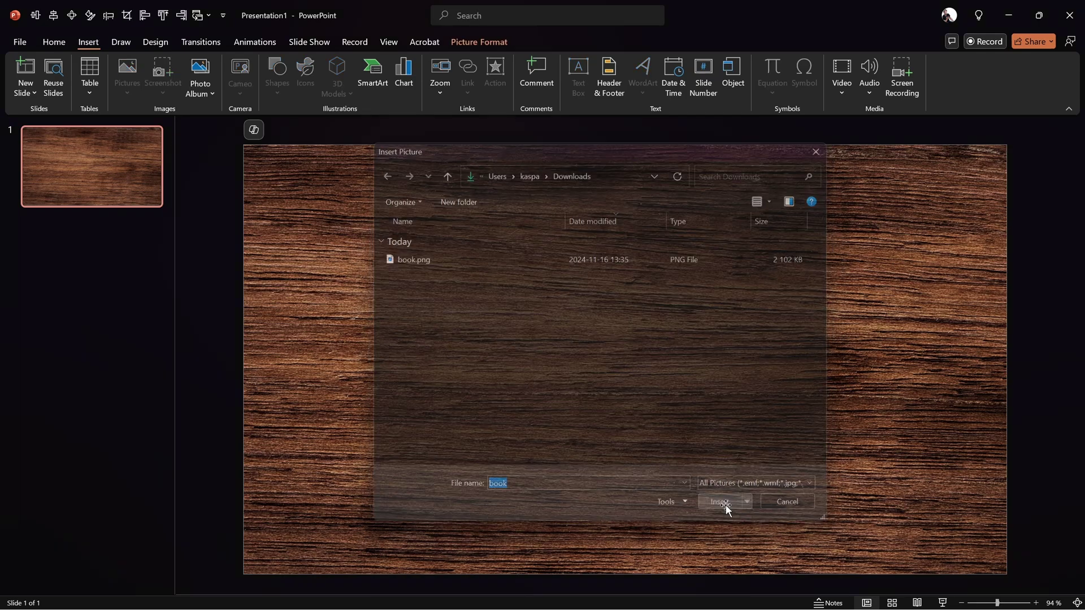
# - Scale the book picture down proportionally about its centre to about 15.89 cm high by 21.94 cm wide
pyautogui.moveTo(922, 149); pyautogui.dragTo(879, 175)
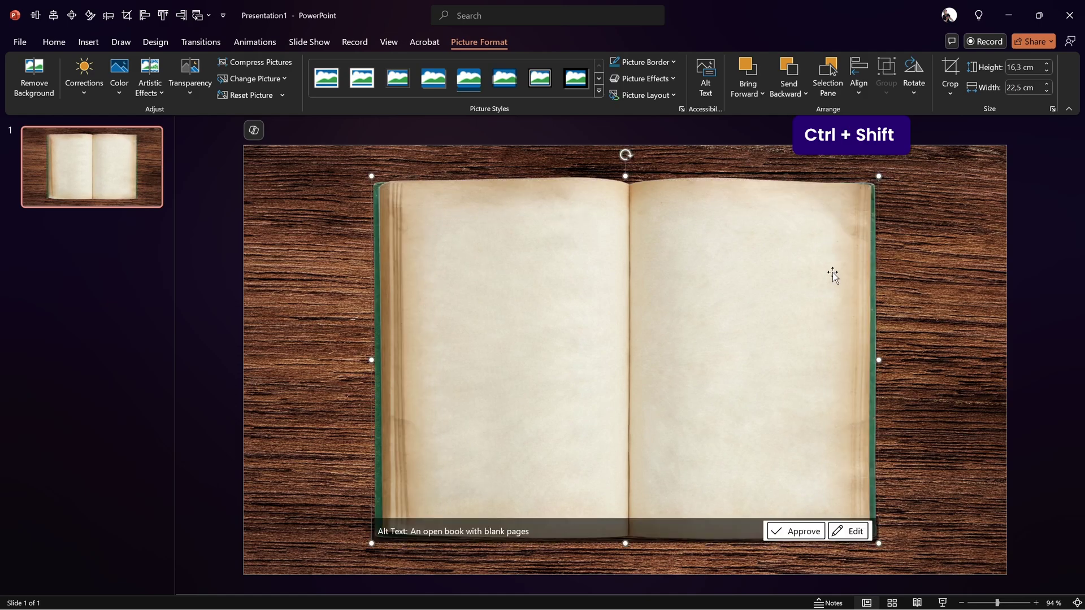
pyautogui.click(259, 195)
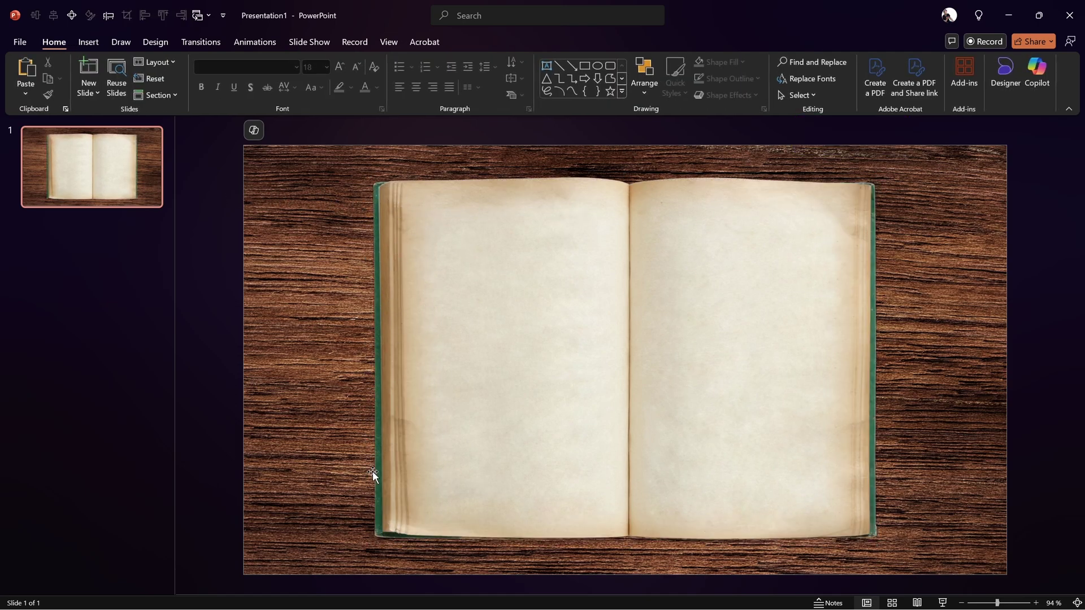
pyautogui.click(752, 250)
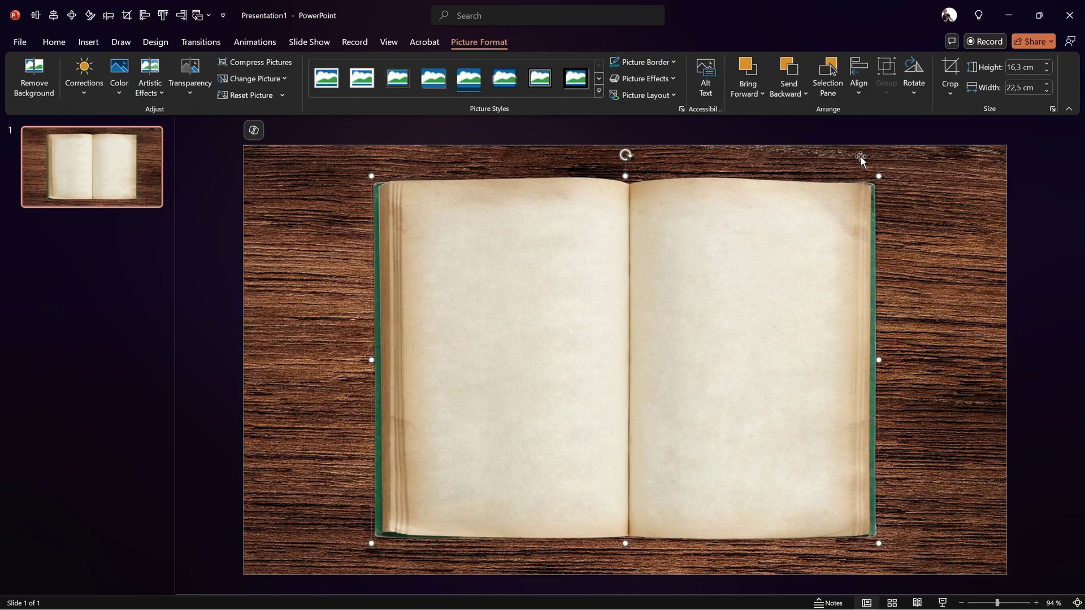
pyautogui.moveTo(880, 176); pyautogui.dragTo(873, 181)
pyautogui.keyDown('ctrl'); pyautogui.keyDown('shift'); pyautogui.click(878, 179); pyautogui.keyUp('shift'); pyautogui.keyUp('ctrl')
pyautogui.keyDown('ctrl'); pyautogui.keyDown('shift'); pyautogui.click(880, 187); pyautogui.keyUp('shift'); pyautogui.keyUp('ctrl')
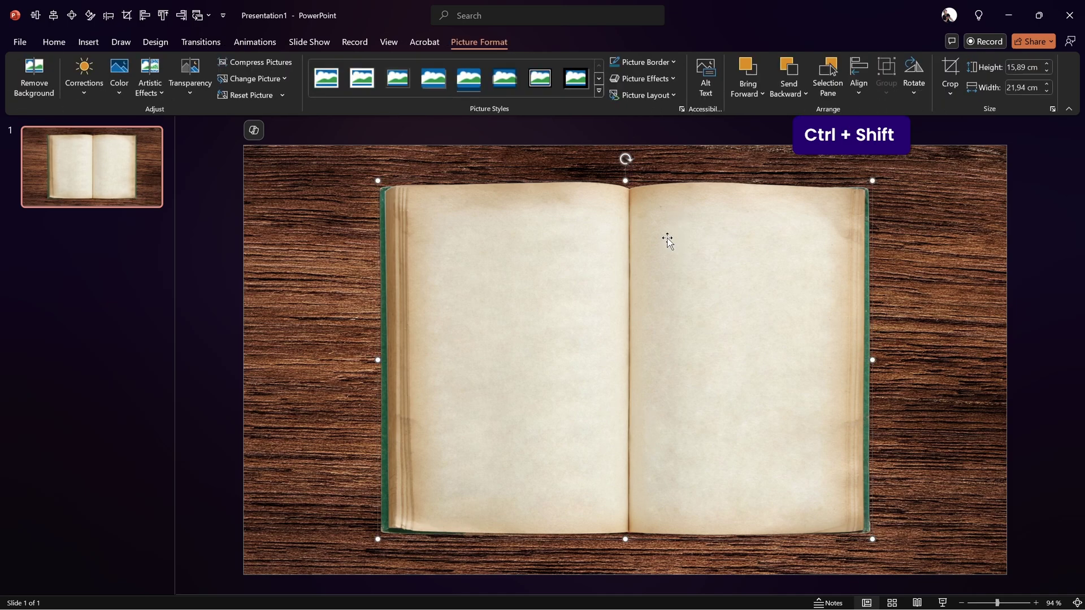
# - Show the guides over the slide
pyautogui.click(387, 43)
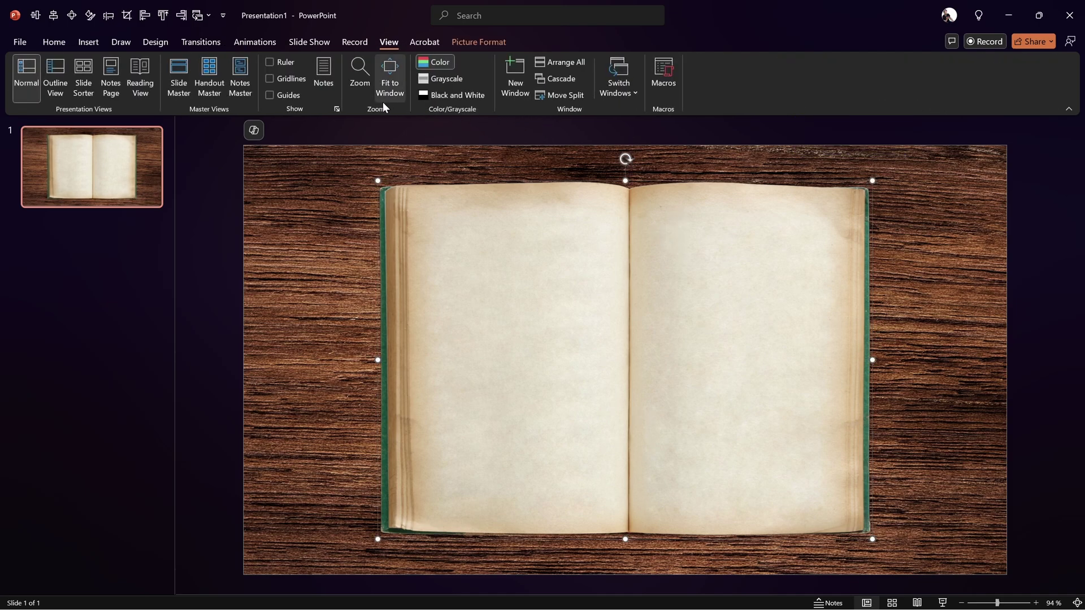
pyautogui.click(270, 95)
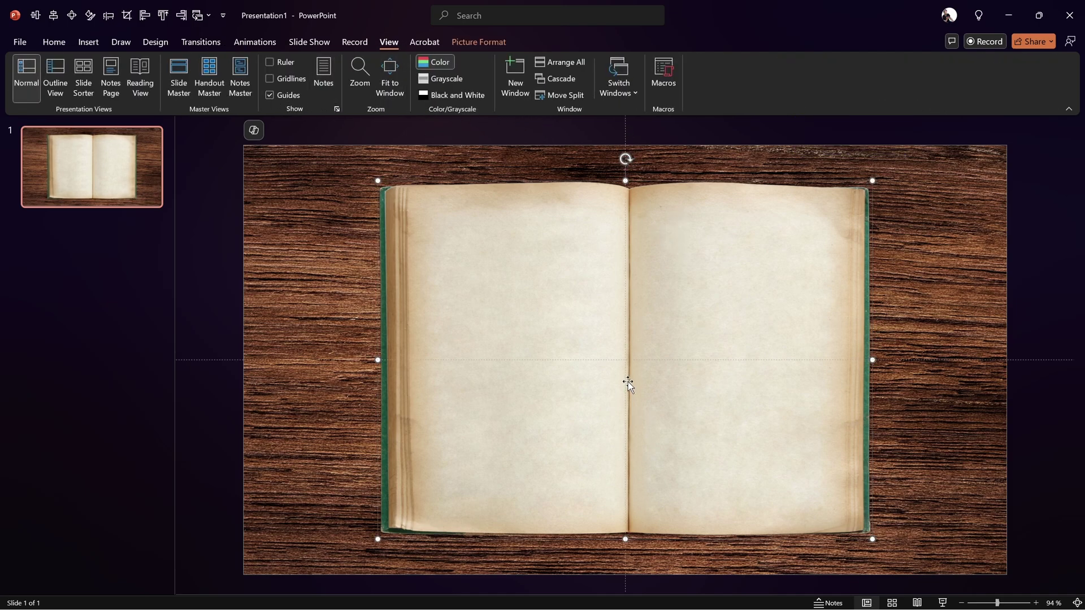
pyautogui.click(660, 143)
# - Nudge the book picture slightly left until its spine lines up with the vertical centre guide, and check the alignment down to the lower edge
pyautogui.click(631, 222)
pyautogui.scroll(5, 631, 222)
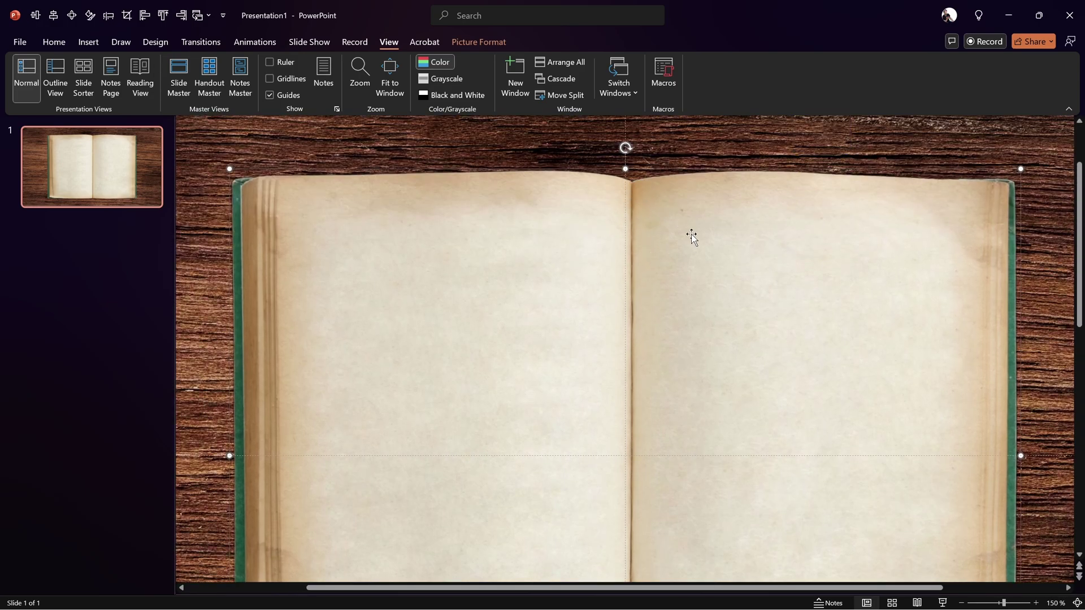
pyautogui.press('Left')
pyautogui.press('Left')
pyautogui.press('Left')
pyautogui.press('Left')
pyautogui.press('Left')
pyautogui.press('Left')
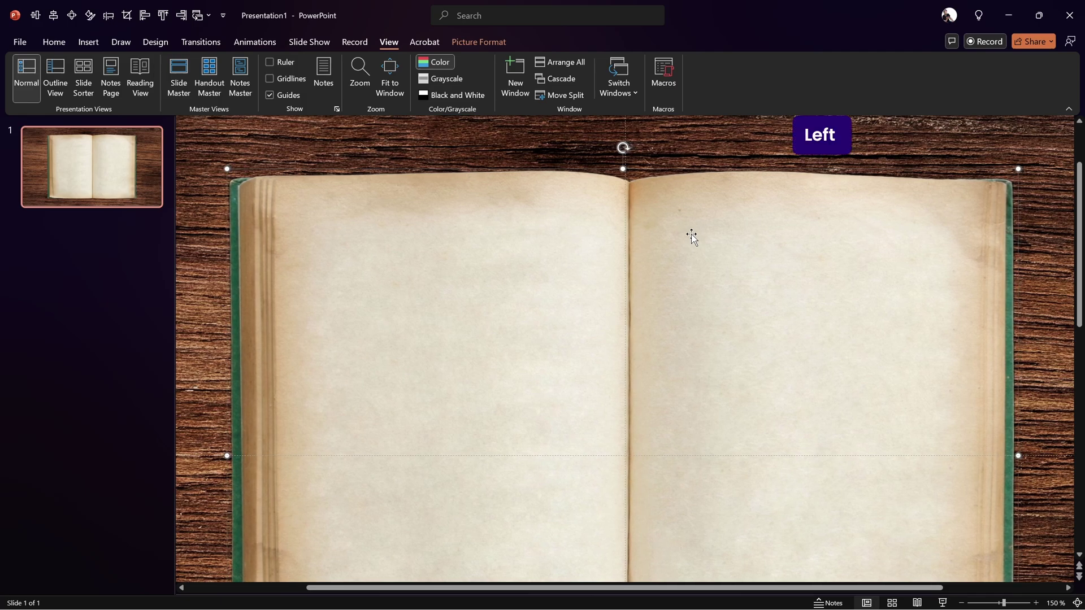
pyautogui.press('Left')
pyautogui.press('Left')
pyautogui.press('Left')
pyautogui.press('Right')
pyautogui.press('Right')
pyautogui.press('Right')
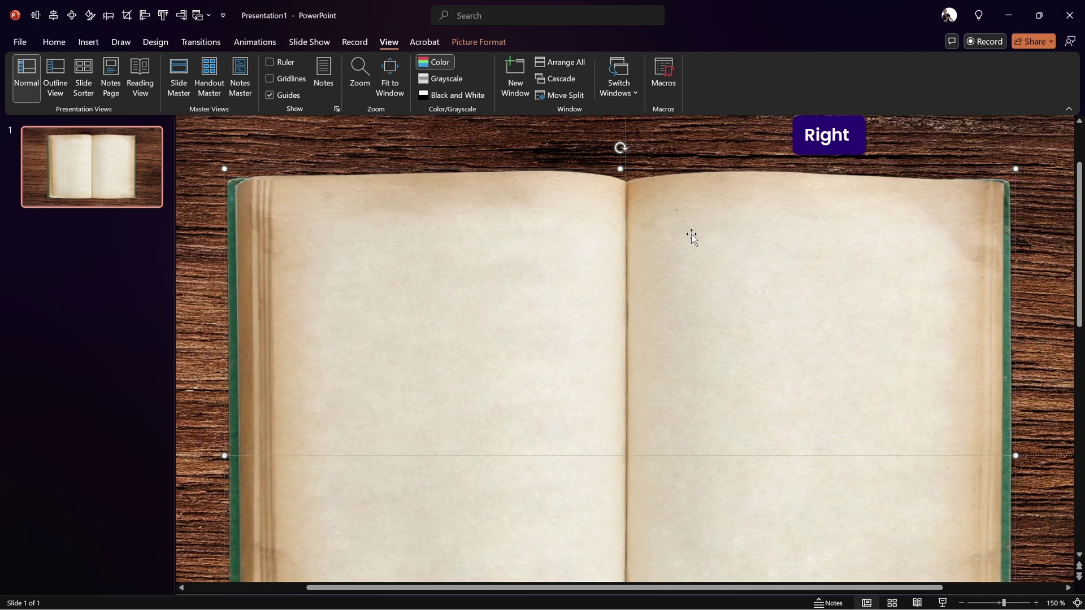
pyautogui.press('Left')
pyautogui.press('Left')
pyautogui.press('Right')
pyautogui.press('Left')
pyautogui.press('Left')
pyautogui.press('Left')
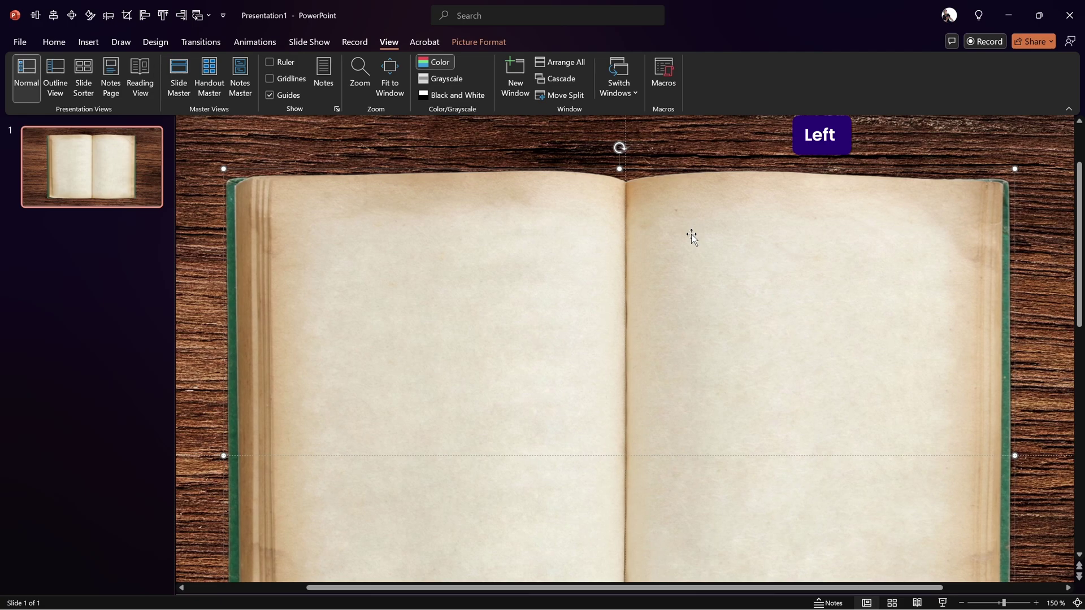
pyautogui.scroll(-5, 659, 214)
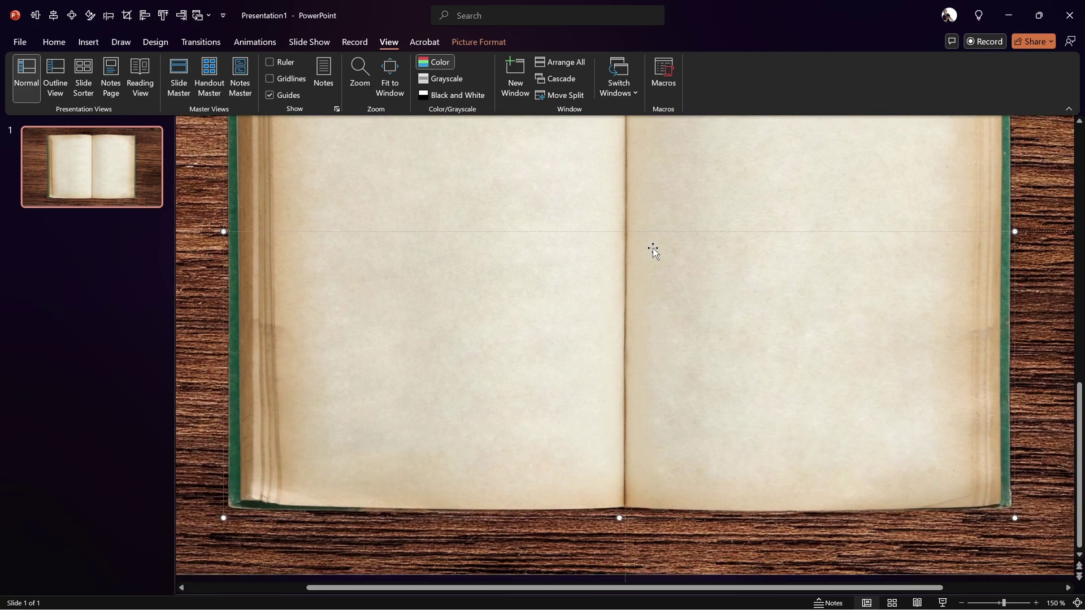
pyautogui.keyDown('ctrl'); pyautogui.scroll(-5, 634, 331); pyautogui.keyUp('ctrl')
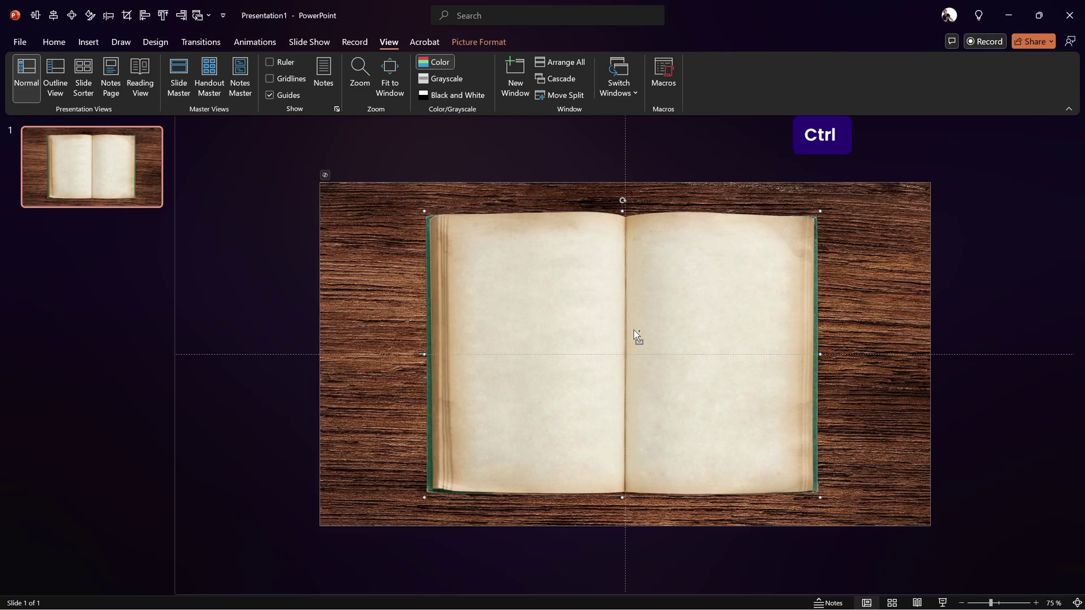
pyautogui.click(972, 208)
pyautogui.keyDown('ctrl'); pyautogui.scroll(1, 972, 208); pyautogui.keyUp('ctrl')
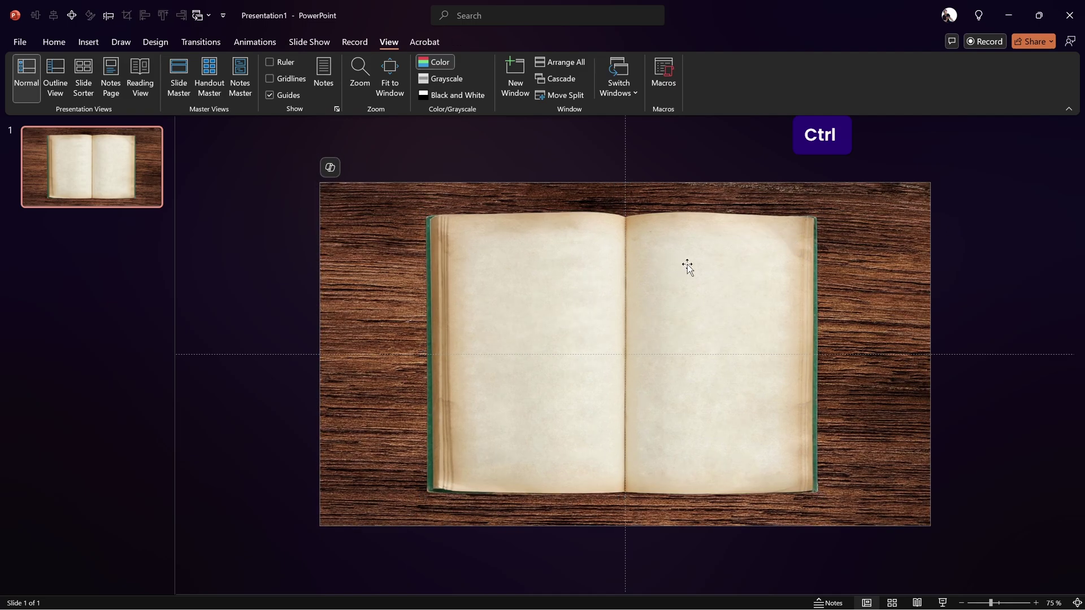
pyautogui.keyDown('ctrl'); pyautogui.scroll(2, 687, 265); pyautogui.keyUp('ctrl')
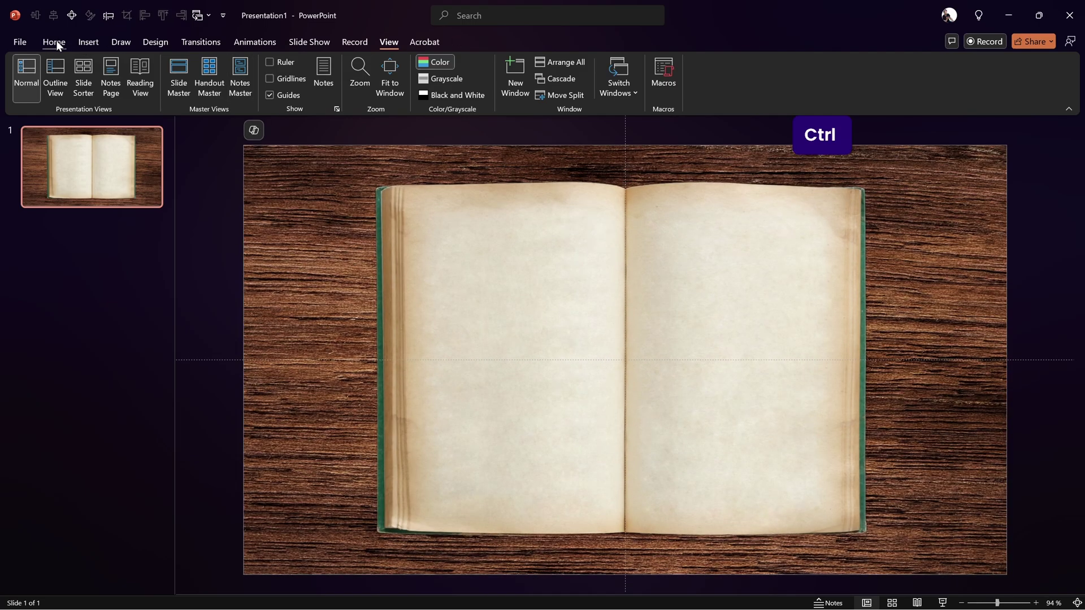
# - Add a section above the first slide and name it Book
pyautogui.click(55, 41)
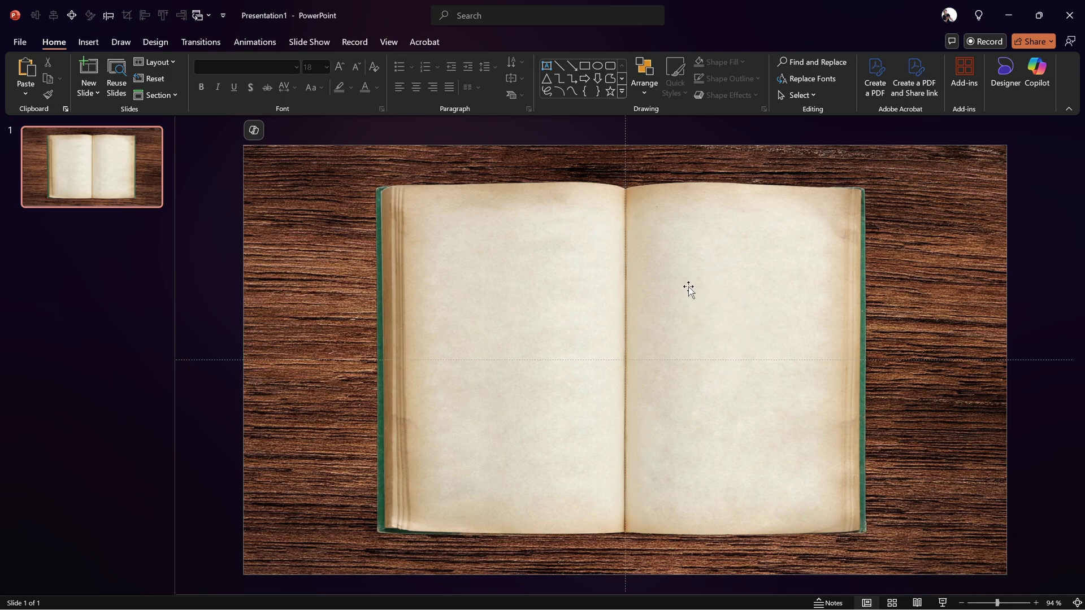
pyautogui.rightClick(79, 120)
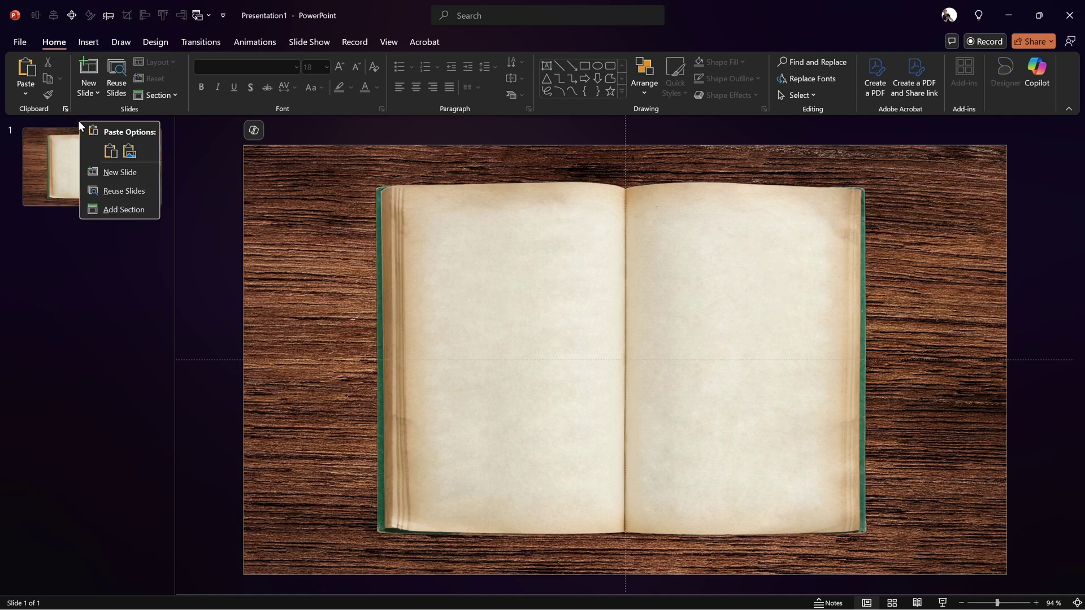
pyautogui.click(134, 211)
pyautogui.write('Book')
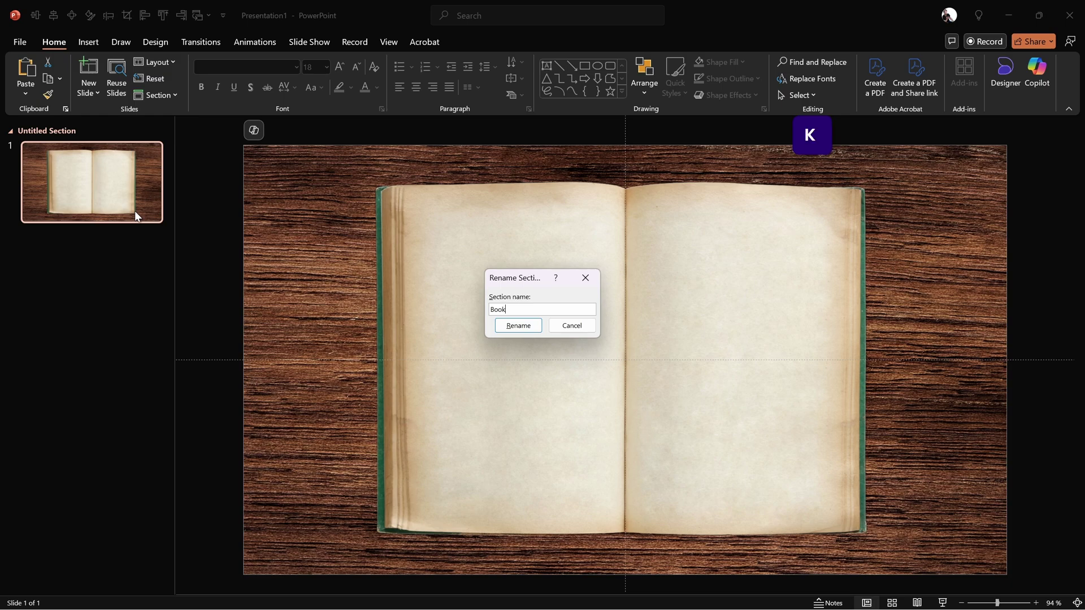
pyautogui.press('Return')
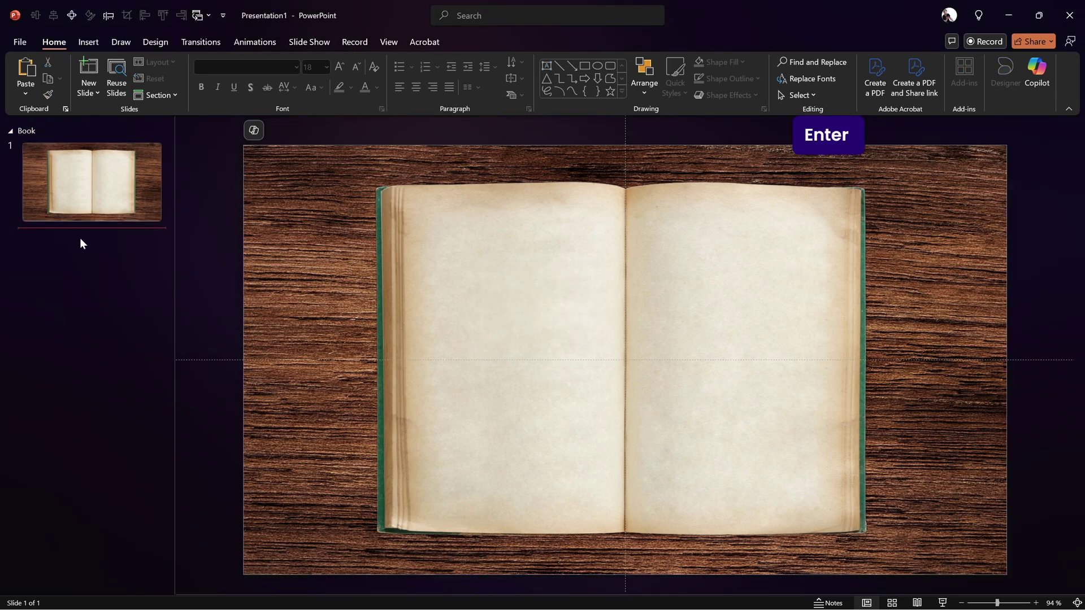
# - Add a second section below the first slide and name it Page
pyautogui.rightClick(81, 238)
pyautogui.click(132, 327)
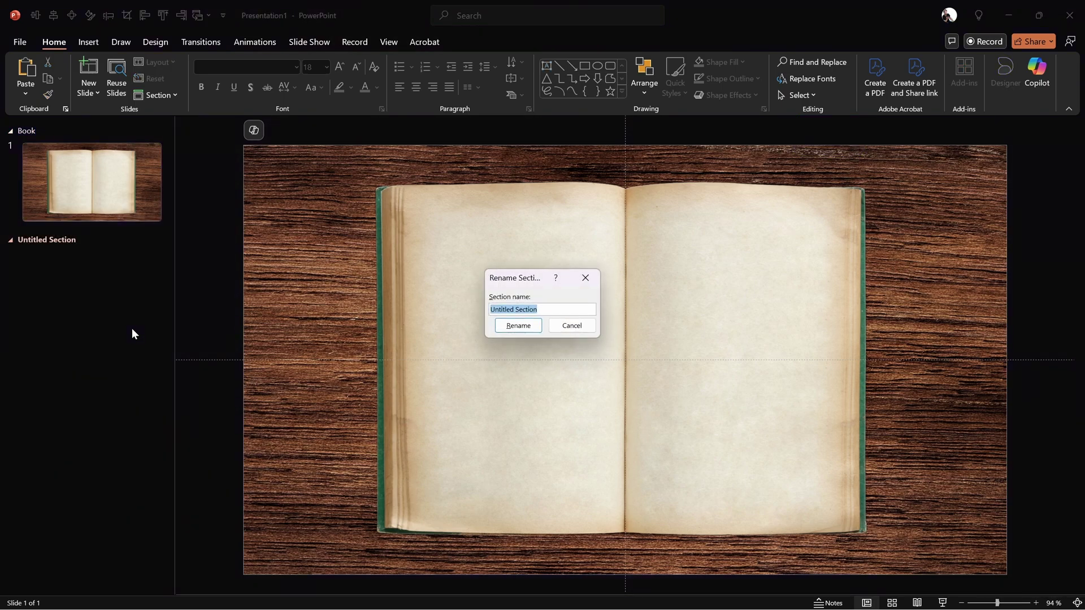
pyautogui.write('Page')
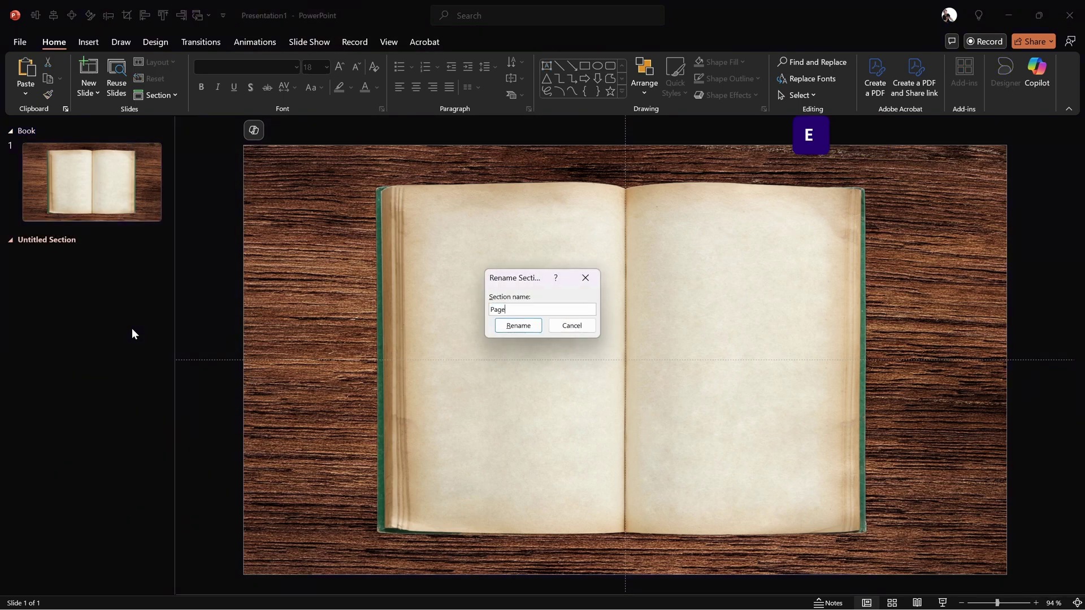
pyautogui.press('Return')
# - Copy the book slide from the Book section and paste it into the Page section
pyautogui.click(97, 259)
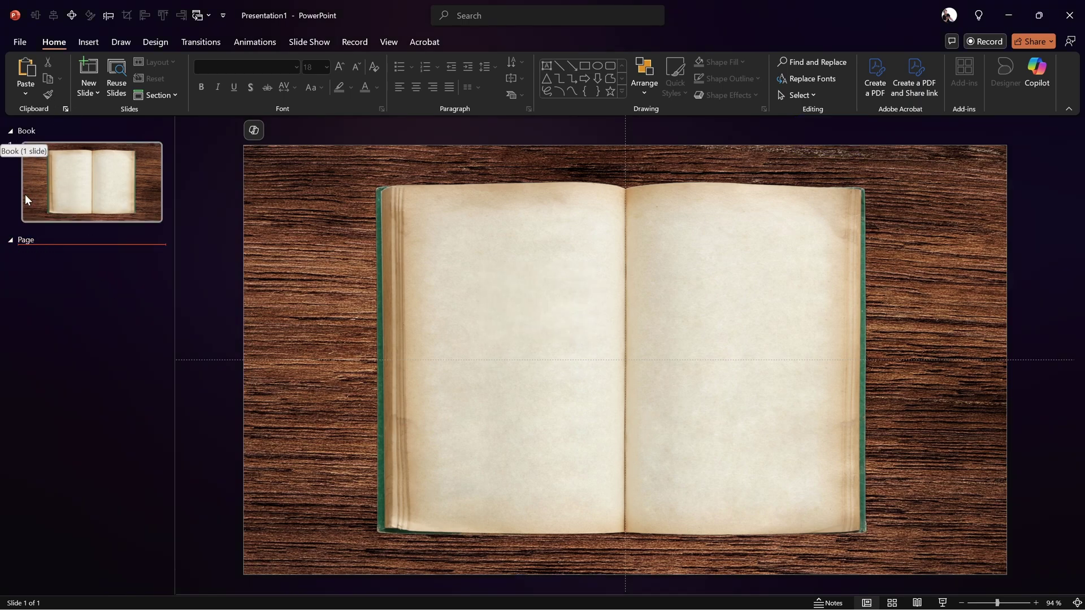
pyautogui.click(103, 193)
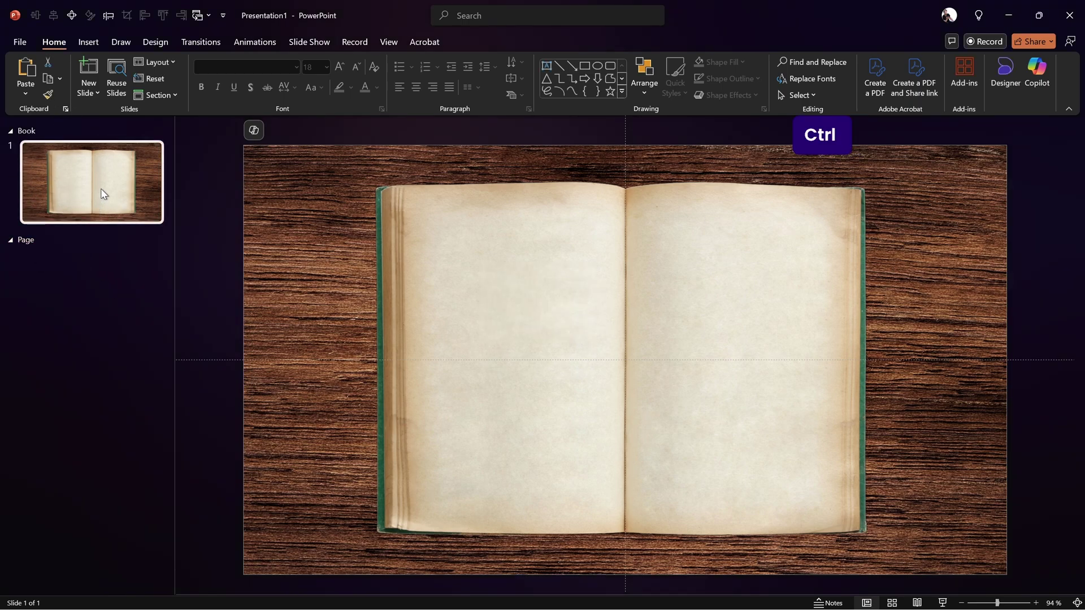
pyautogui.hotkey('ctrl', 'c')
pyautogui.click(40, 263)
pyautogui.hotkey('ctrl', 'v')
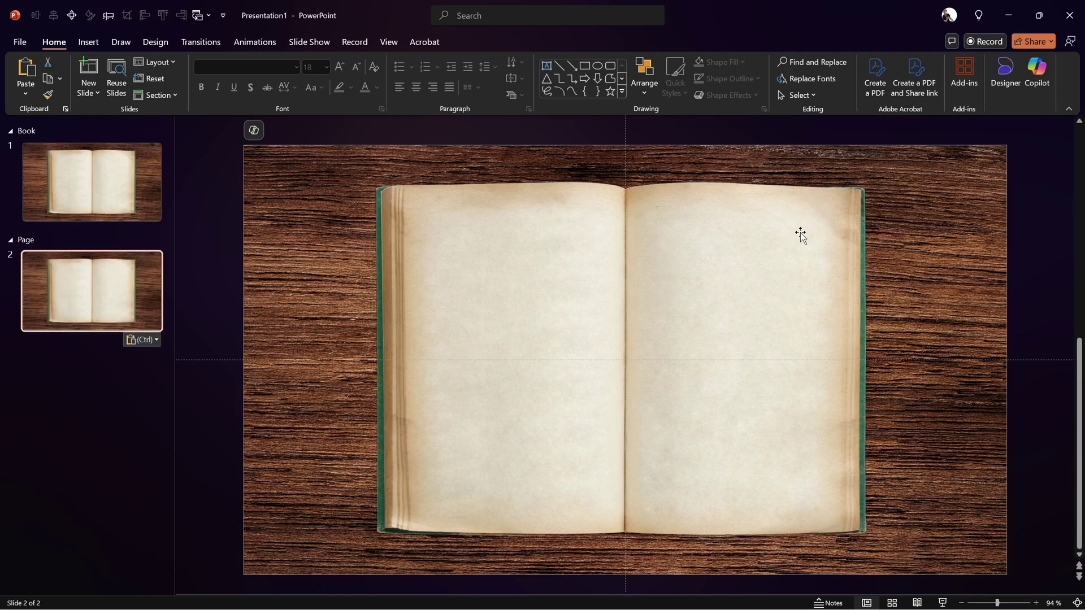
# - Draw a rectangle about 13.49 cm high by 9.4 cm wide over the book's right page on slide 2
pyautogui.keyDown('ctrl'); pyautogui.scroll(1, 800, 232); pyautogui.keyUp('ctrl')
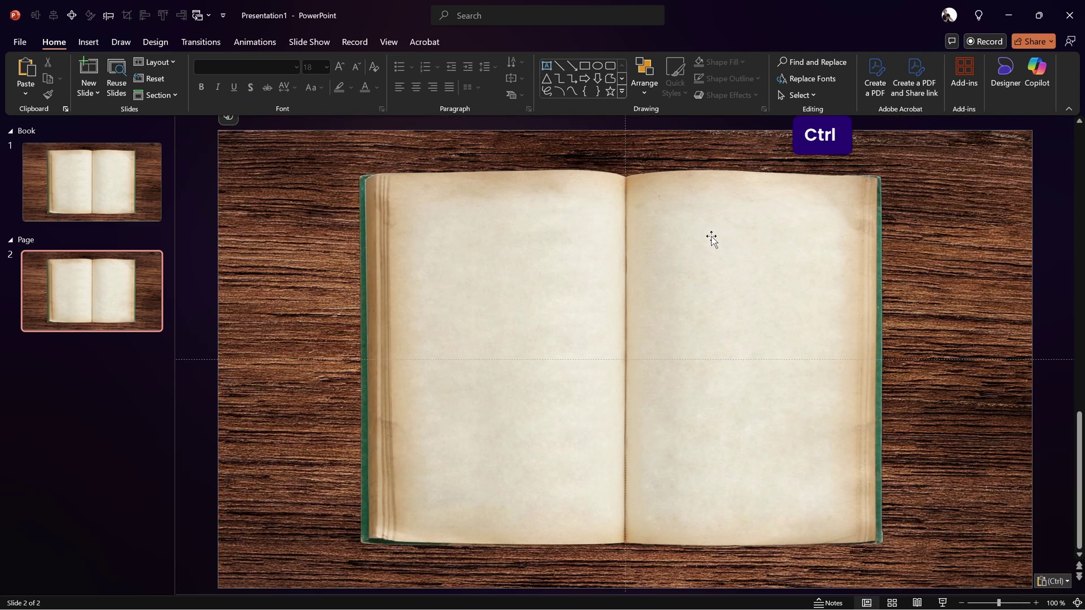
pyautogui.click(82, 43)
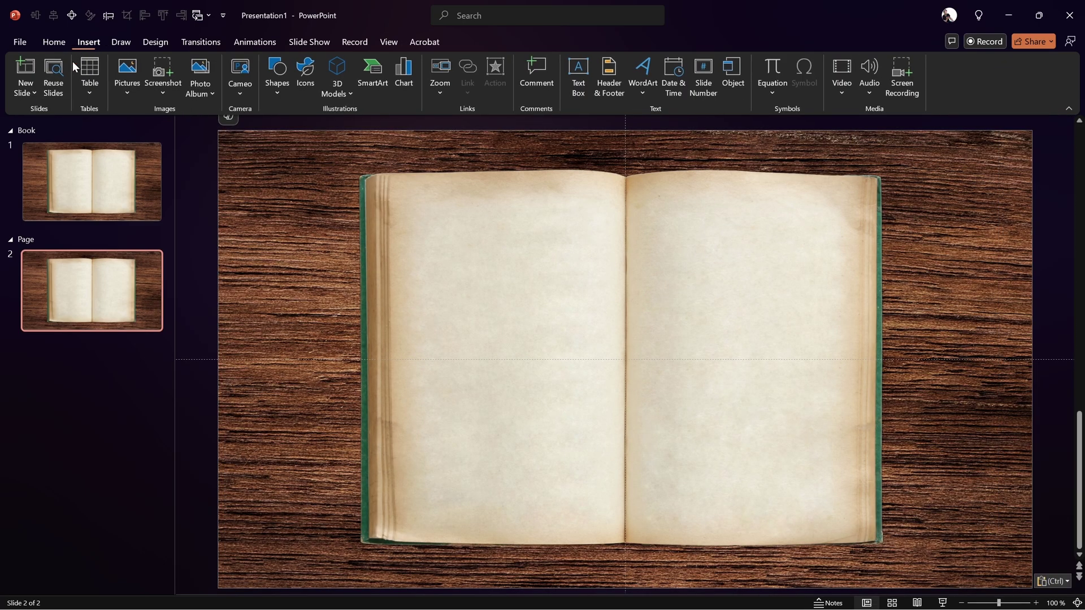
pyautogui.click(278, 90)
pyautogui.click(310, 130)
pyautogui.moveTo(643, 197); pyautogui.dragTo(869, 519)
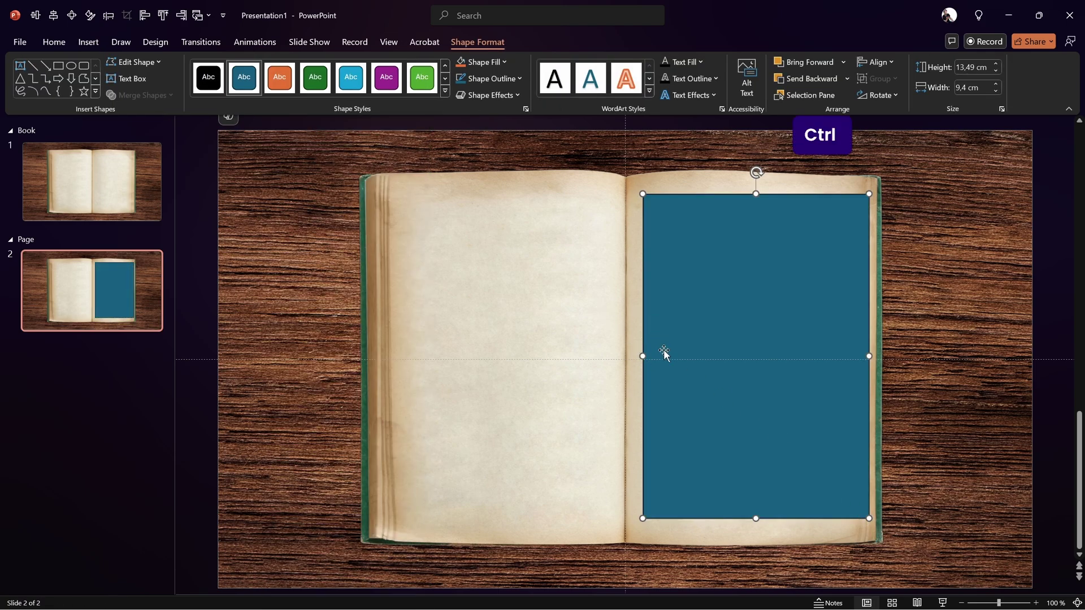
# - Stretch the rectangle to the spine and the right page's edges, about 15.12 cm high by 9.83 cm wide
pyautogui.moveTo(642, 357); pyautogui.dragTo(624, 357)
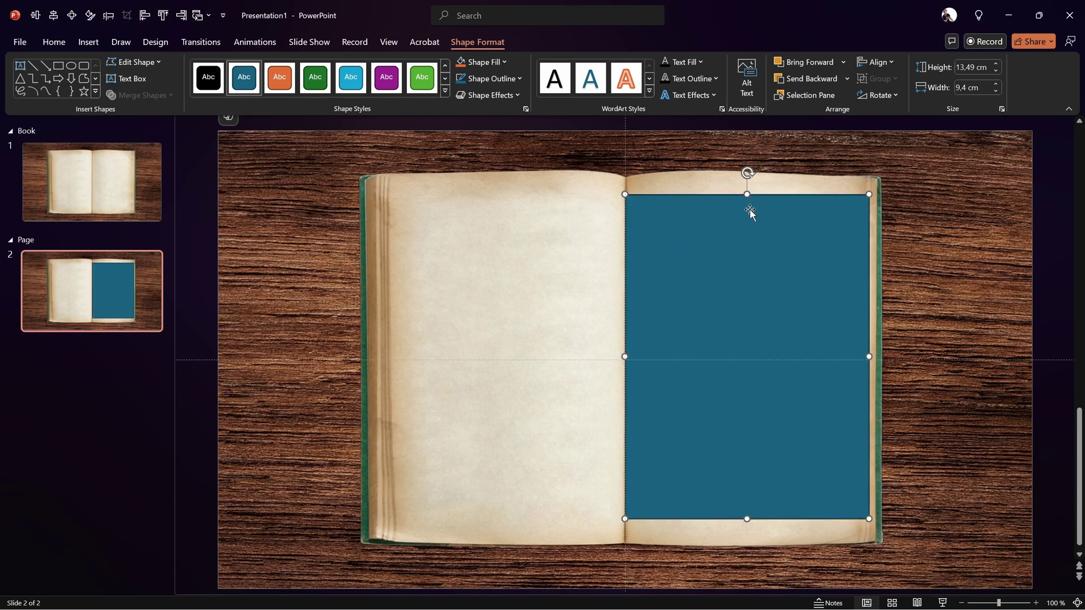
pyautogui.moveTo(747, 195); pyautogui.dragTo(744, 178)
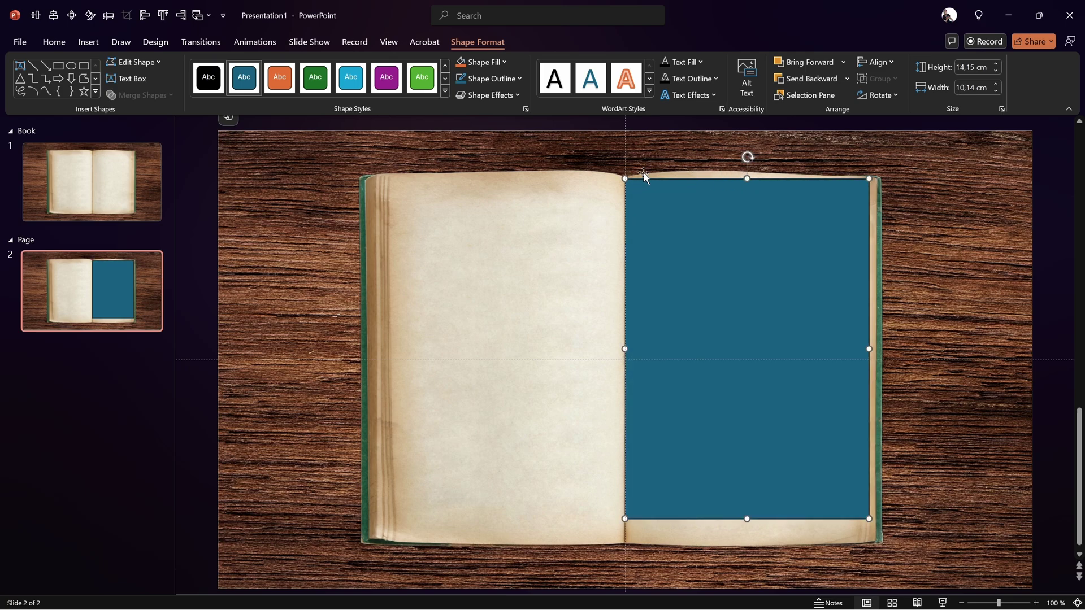
pyautogui.moveTo(749, 180)
pyautogui.mouseDown()
pyautogui.moveTo(747, 190)
pyautogui.moveTo(746, 180)
pyautogui.mouseUp()
pyautogui.moveTo(747, 519); pyautogui.dragTo(743, 546)
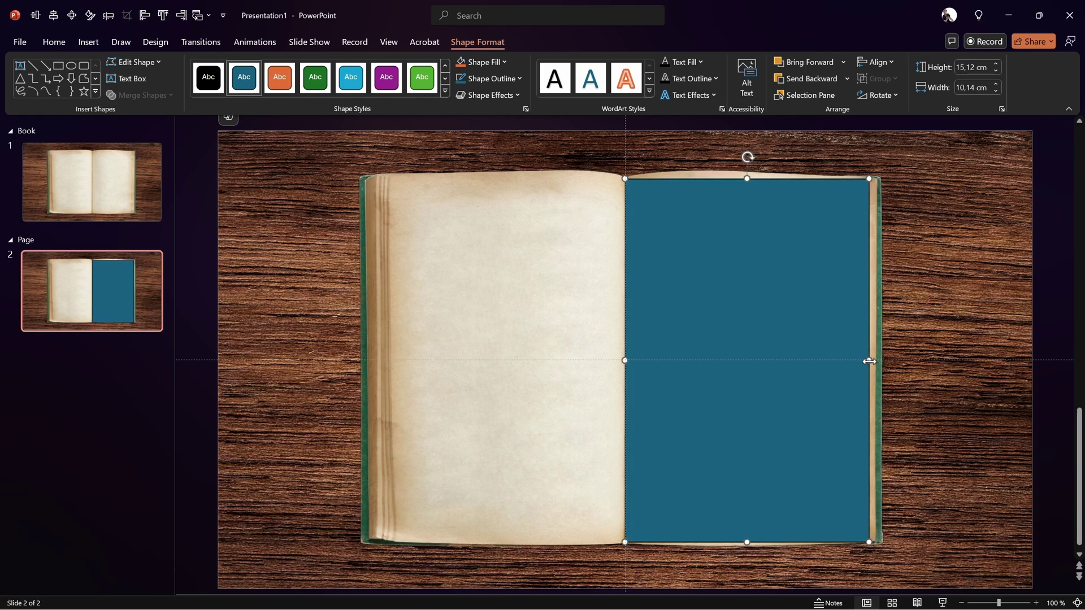
pyautogui.moveTo(869, 361)
pyautogui.mouseDown()
pyautogui.moveTo(843, 365)
pyautogui.moveTo(861, 361)
pyautogui.mouseUp()
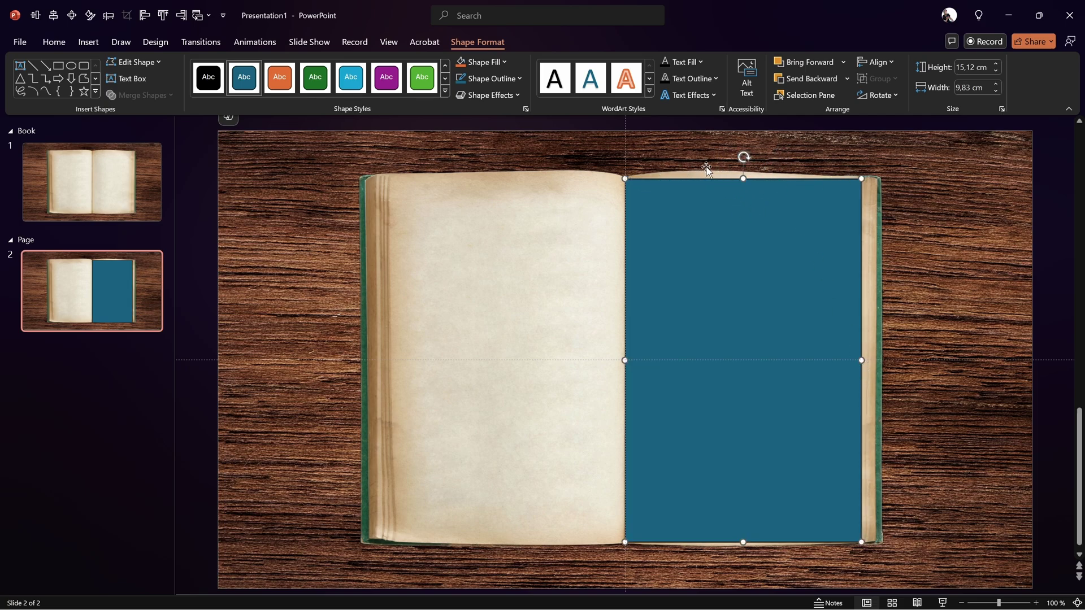
# - Edit the rectangle's points, adding one on the top edge and curving that edge to follow the page's upper contour
pyautogui.rightClick(702, 185)
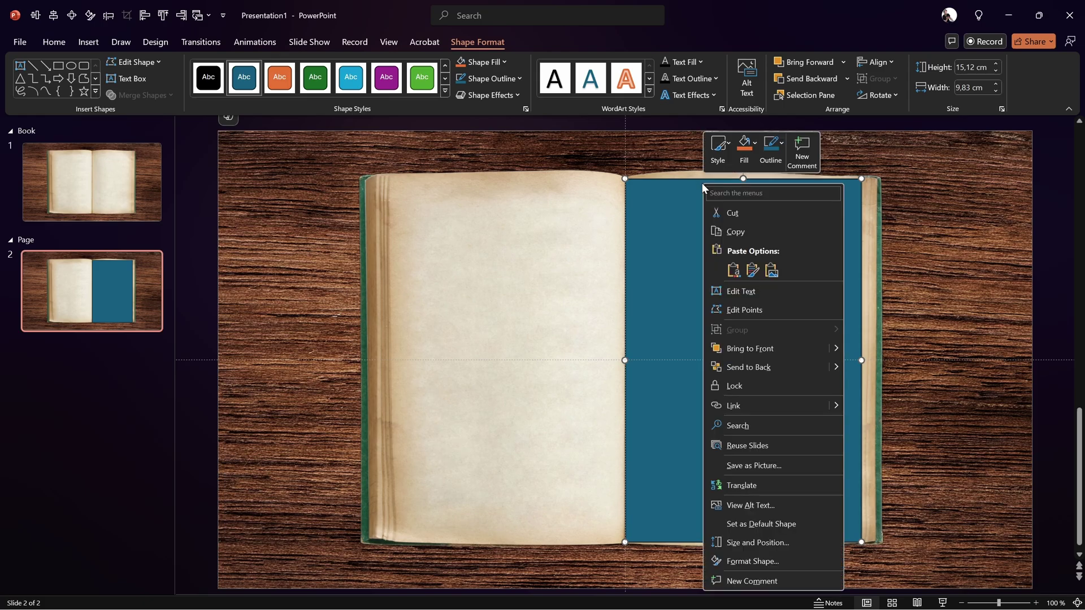
pyautogui.click(737, 309)
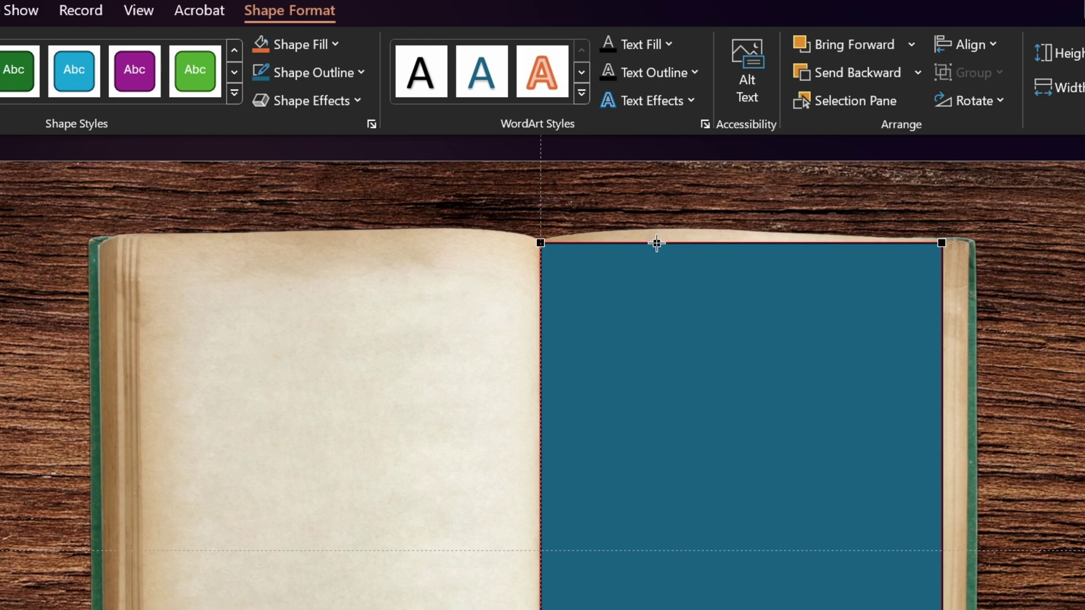
pyautogui.moveTo(661, 243); pyautogui.dragTo(607, 230)
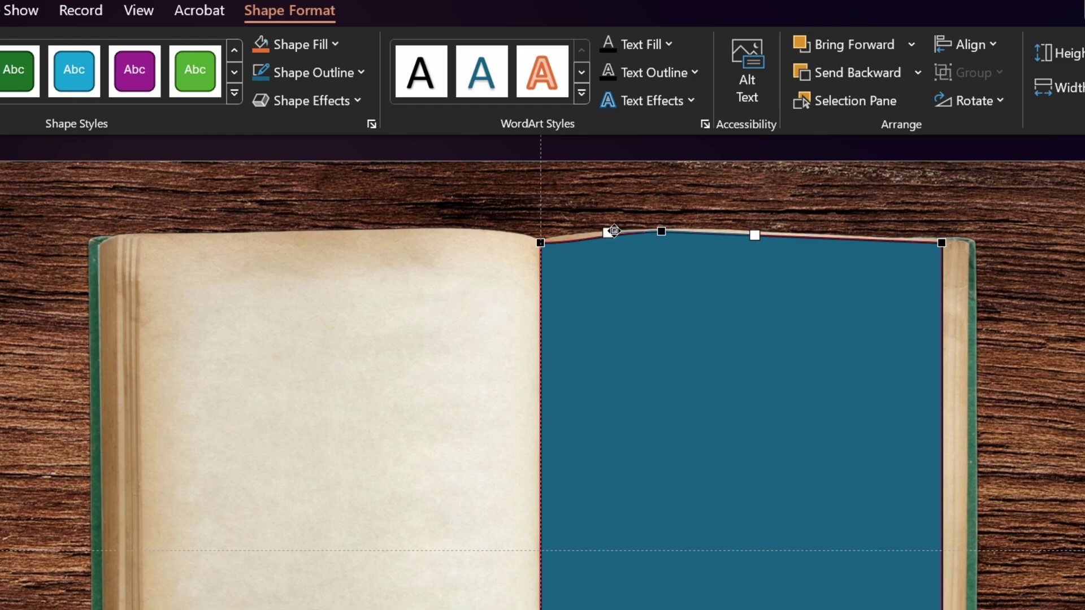
pyautogui.click(541, 242)
pyautogui.moveTo(581, 241); pyautogui.dragTo(579, 235)
pyautogui.click(663, 231)
pyautogui.moveTo(756, 236); pyautogui.dragTo(754, 233)
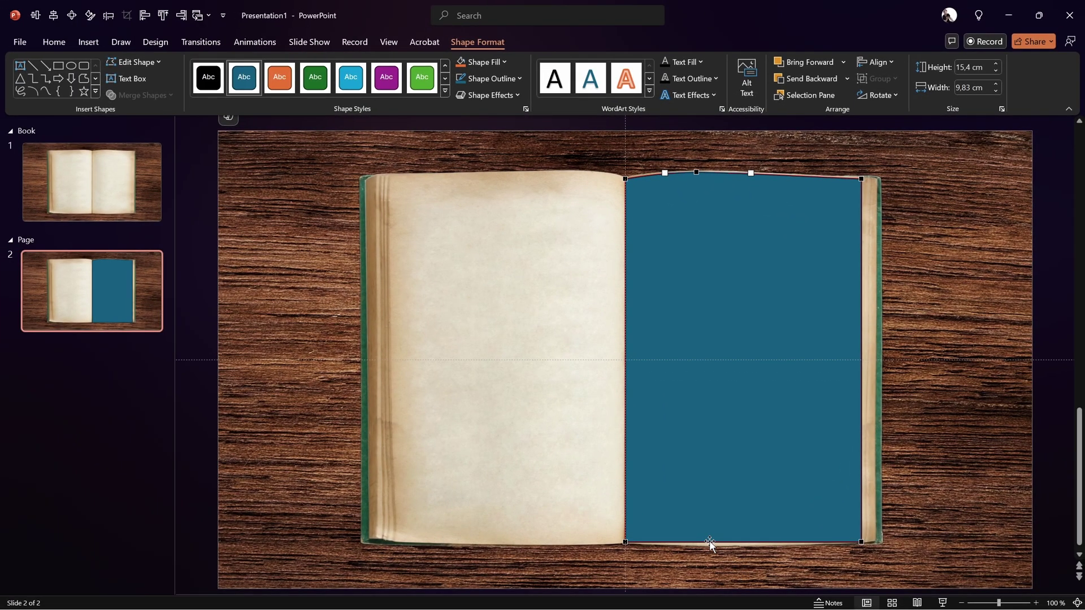
# - Bow the shape's bottom edge slightly downward with an added point and curve its right edge to match the page outline
pyautogui.moveTo(710, 542); pyautogui.dragTo(709, 545)
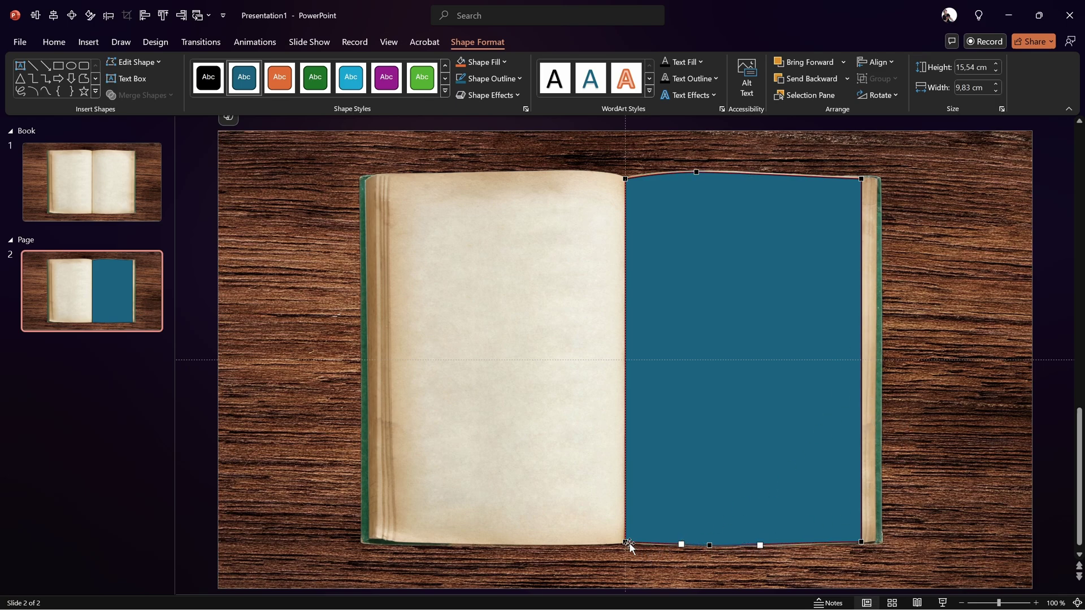
pyautogui.click(861, 542)
pyautogui.moveTo(862, 422); pyautogui.dragTo(857, 422)
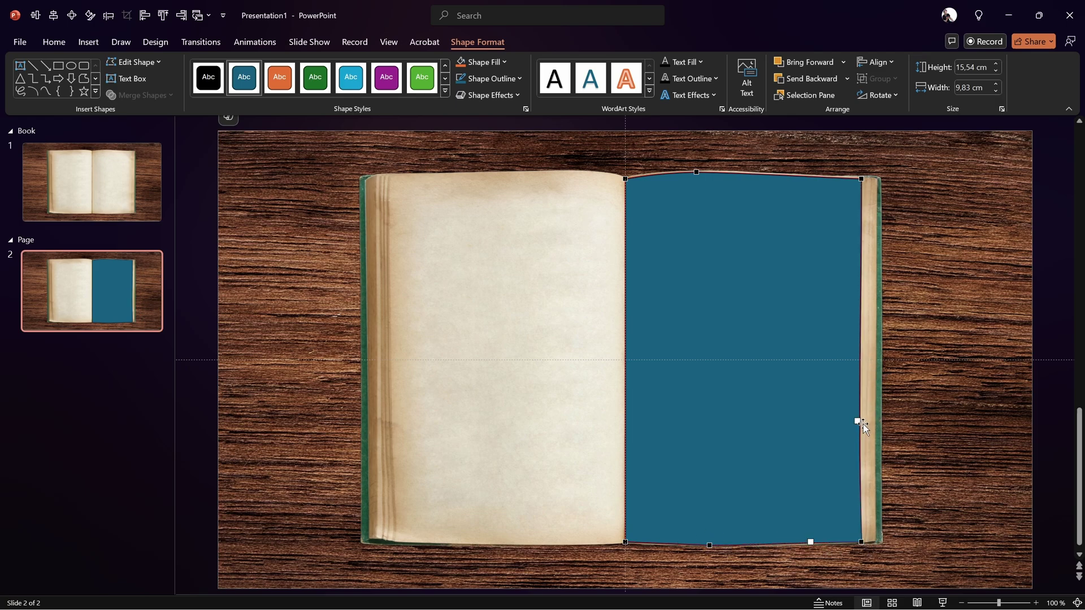
pyautogui.press('Escape')
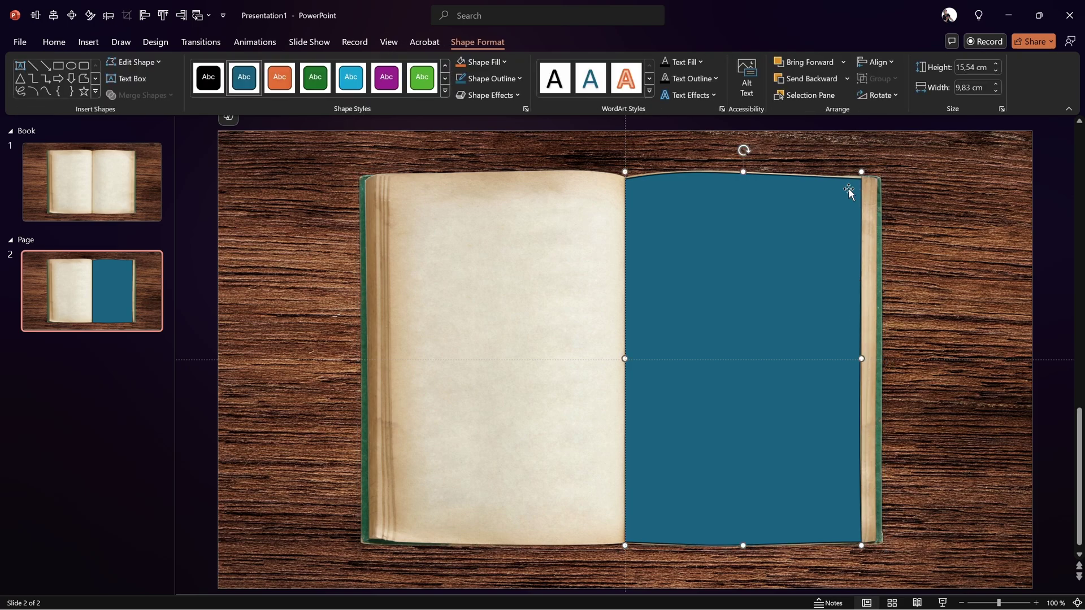
pyautogui.rightClick(849, 192)
pyautogui.click(895, 314)
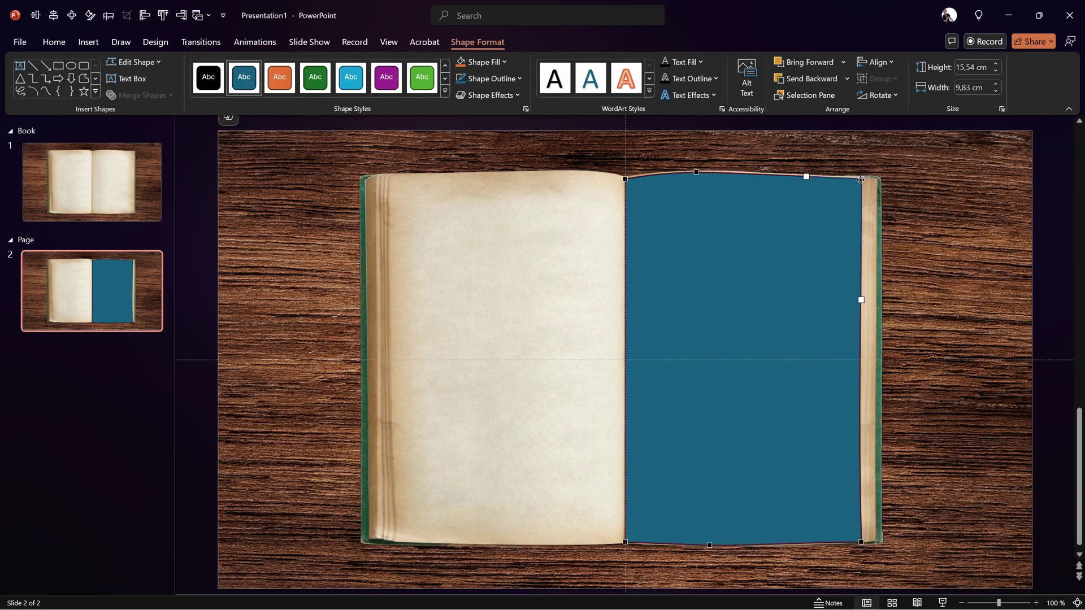
pyautogui.moveTo(865, 295); pyautogui.dragTo(864, 301)
pyautogui.click(1066, 232)
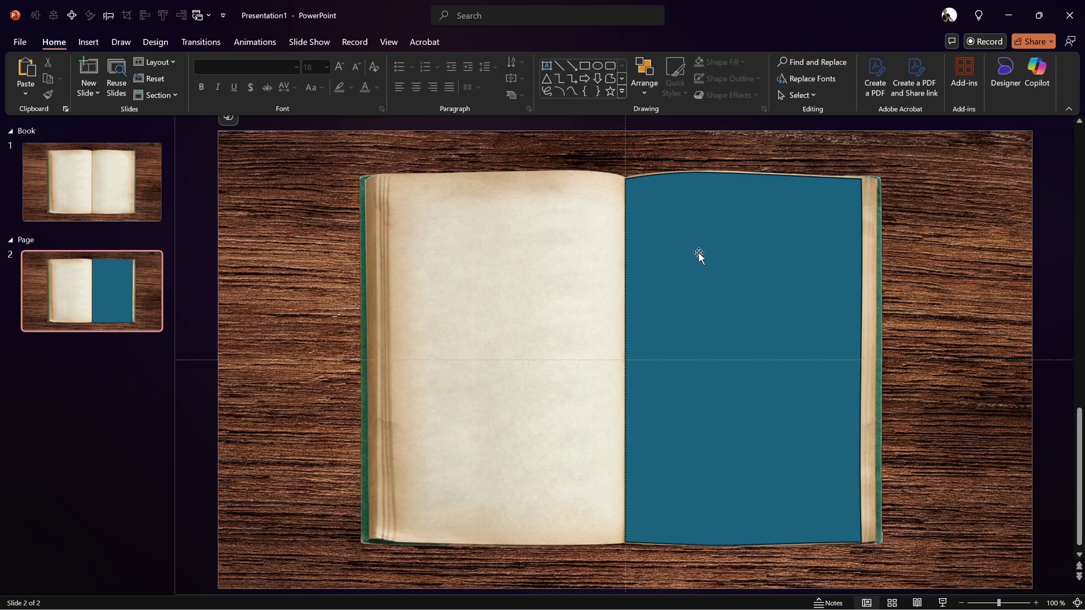
# - Intersect the book picture with the blue shape so only the right page is kept
pyautogui.click(429, 221)
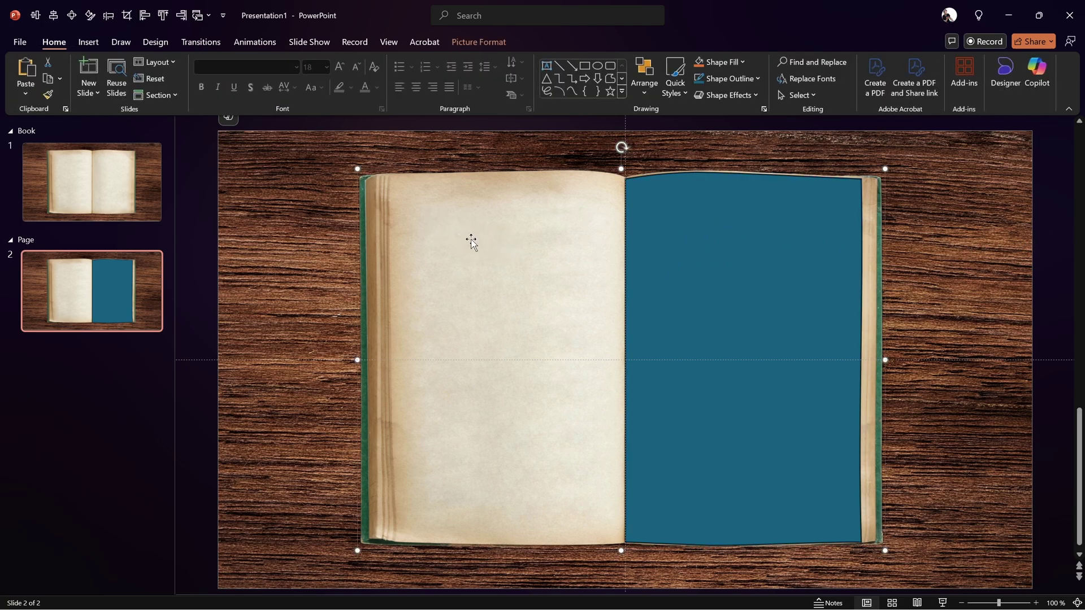
pyautogui.keyDown('shift'); pyautogui.click(677, 242); pyautogui.keyUp('shift')
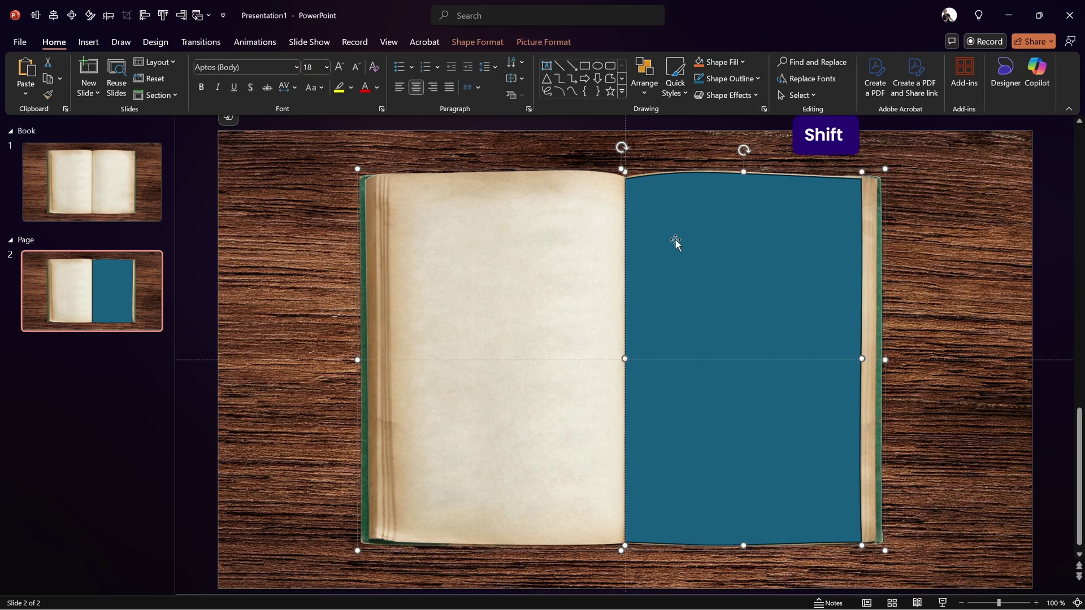
pyautogui.click(476, 43)
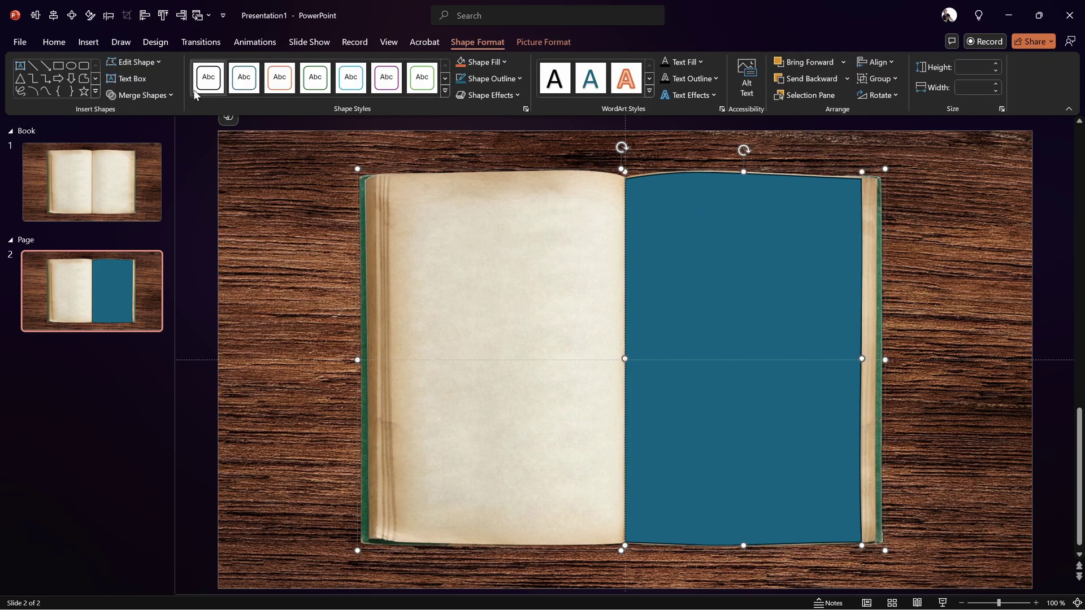
pyautogui.click(146, 95)
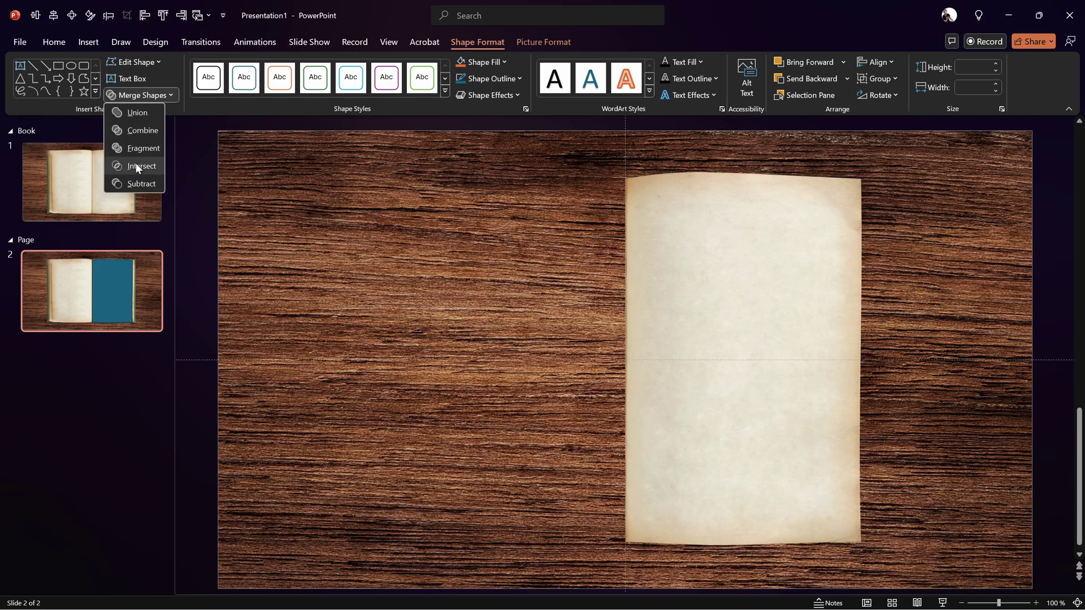
pyautogui.click(138, 166)
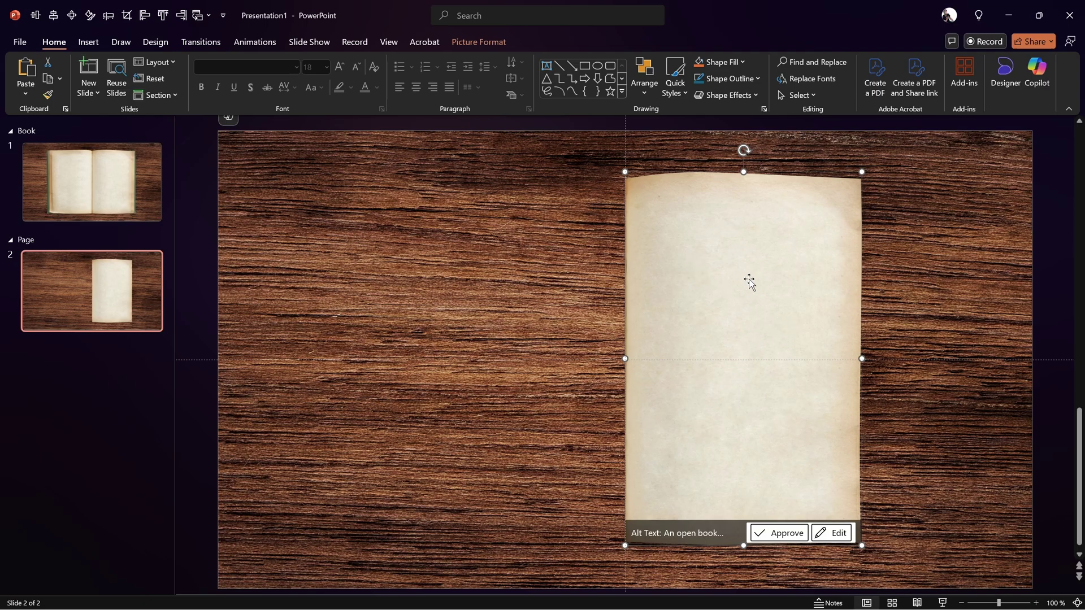
# - Duplicate the page to the left, flip the copy horizontally and align its inner edge with the right page at the centre guide
pyautogui.moveTo(785, 277); pyautogui.dragTo(516, 268)
pyautogui.click(490, 42)
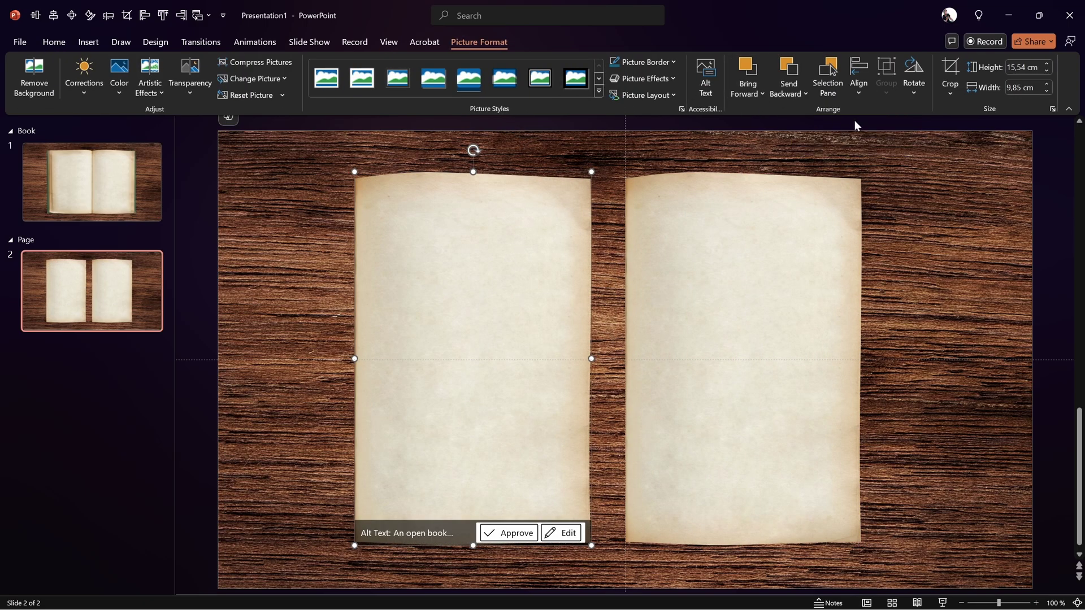
pyautogui.click(914, 95)
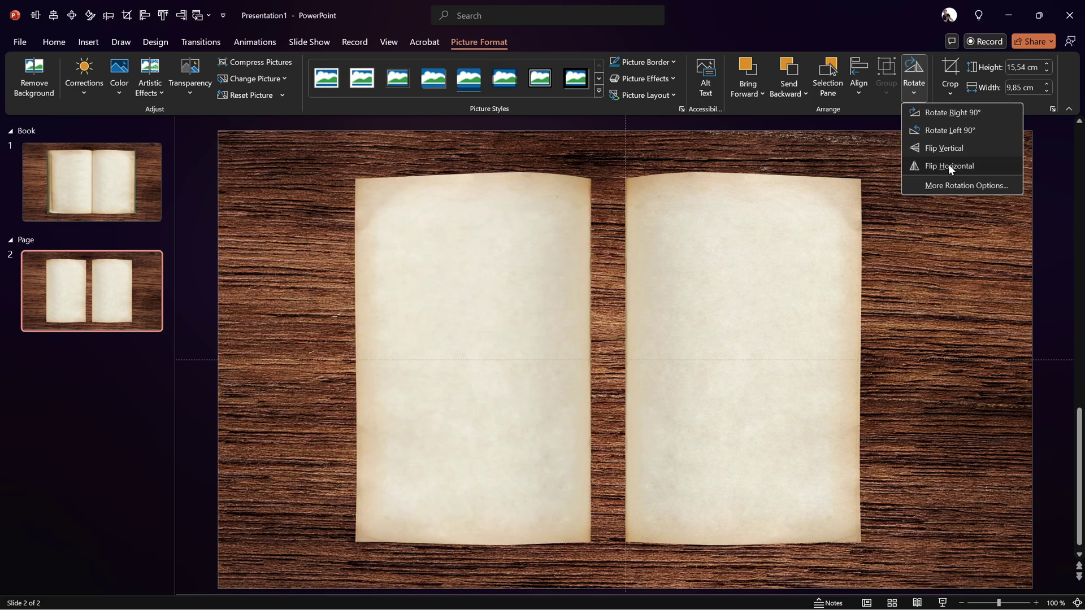
pyautogui.click(948, 164)
pyautogui.moveTo(443, 281); pyautogui.dragTo(471, 282)
pyautogui.moveTo(474, 283); pyautogui.dragTo(475, 283)
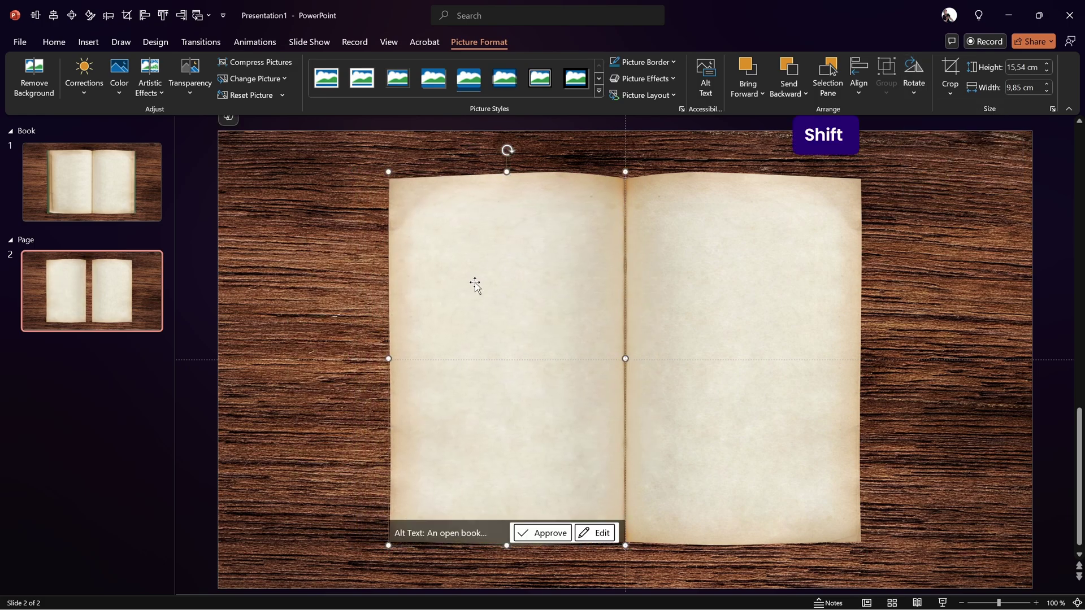
# - Preview the two-page slide full screen and return to editing
pyautogui.click(942, 603)
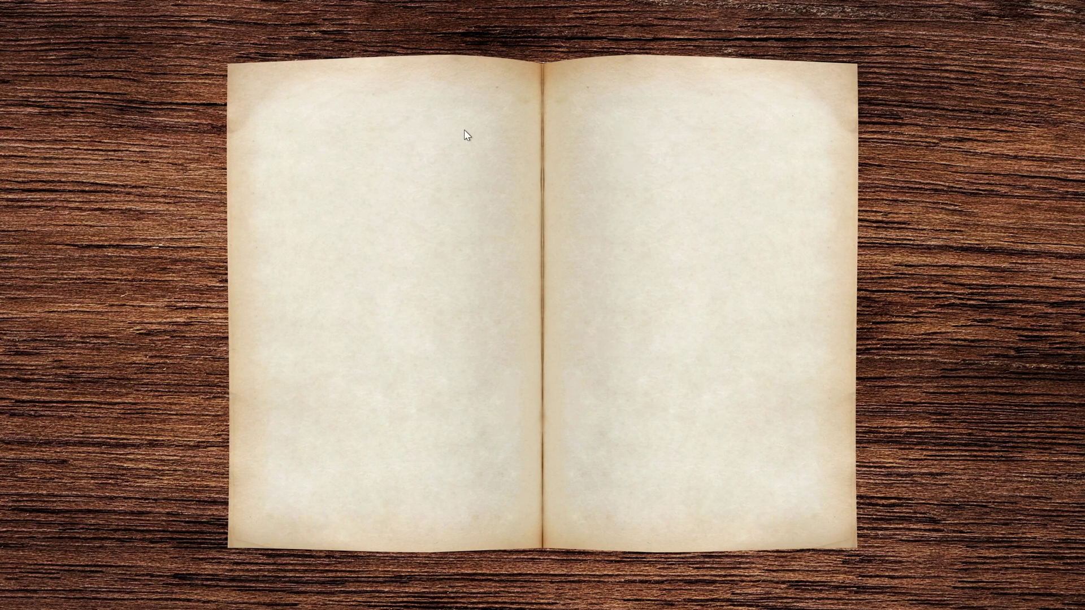
pyautogui.press('Escape')
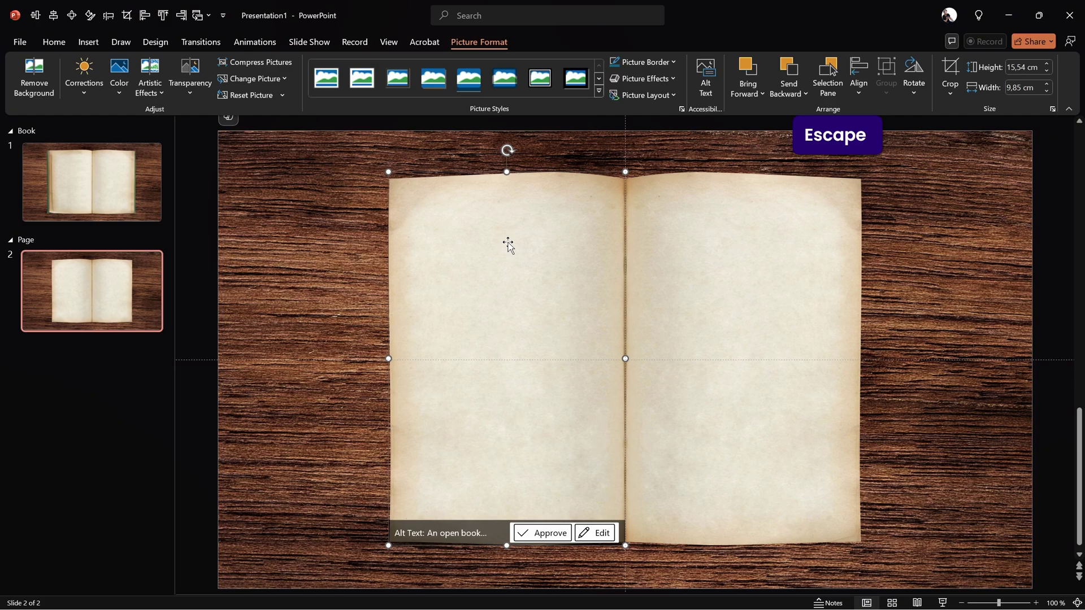
pyautogui.press('Escape')
# - Show the slide's object list and rename the wooden background picture as bg
pyautogui.click(660, 222)
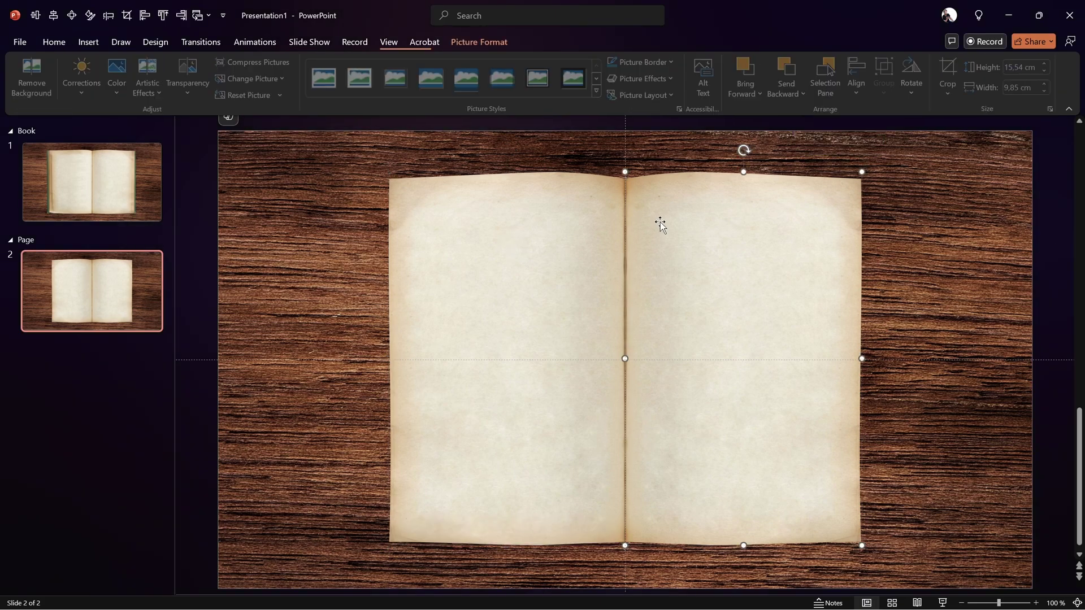
pyautogui.click(829, 76)
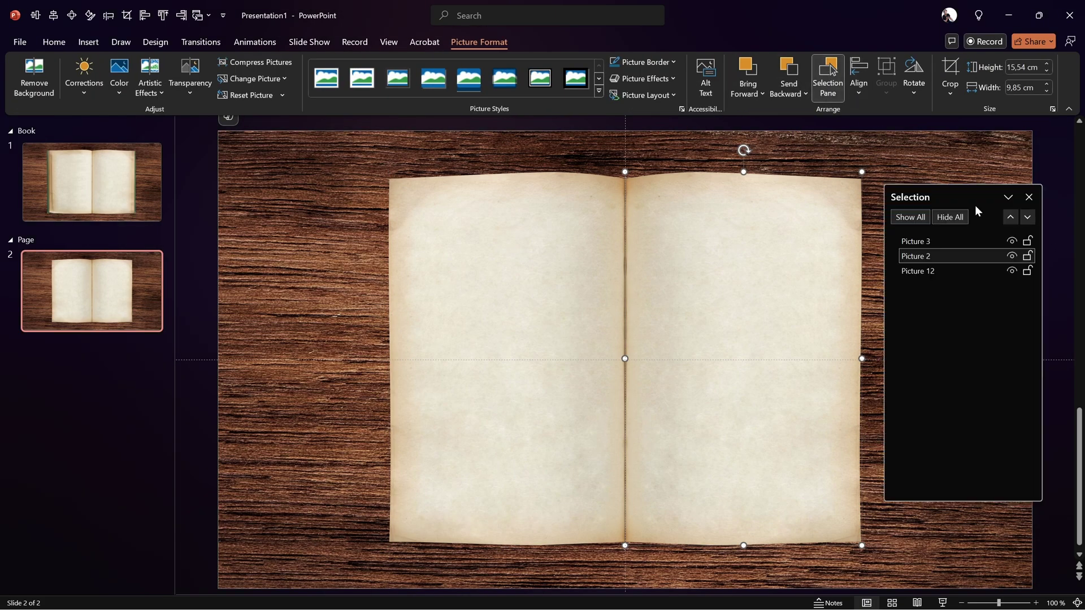
pyautogui.moveTo(954, 194); pyautogui.dragTo(950, 187)
pyautogui.press('Down')
pyautogui.click(921, 267)
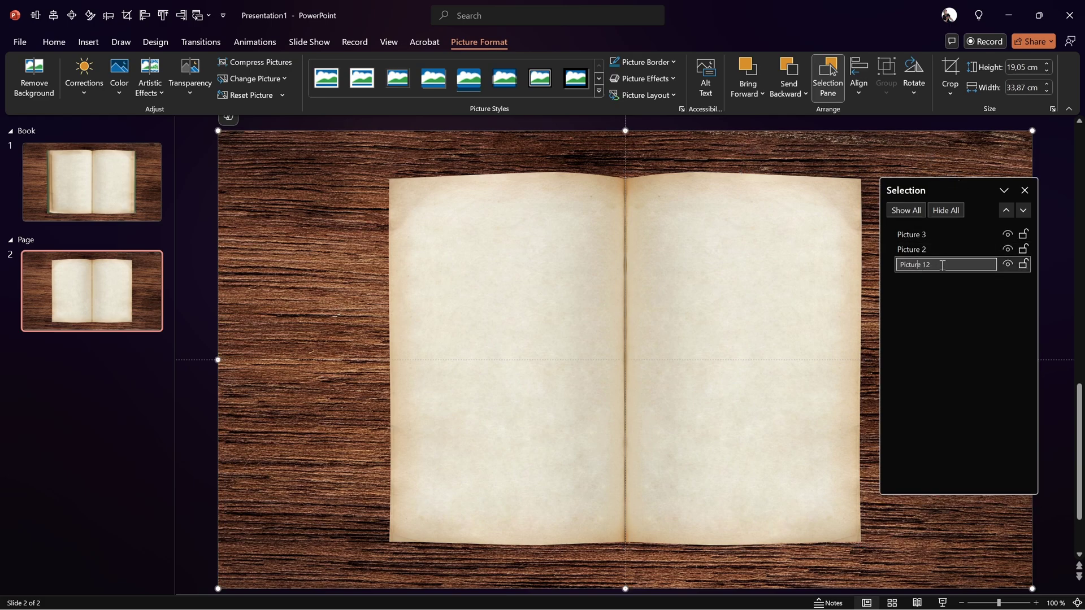
pyautogui.hotkey('ctrl', 'a')
pyautogui.write('bg')
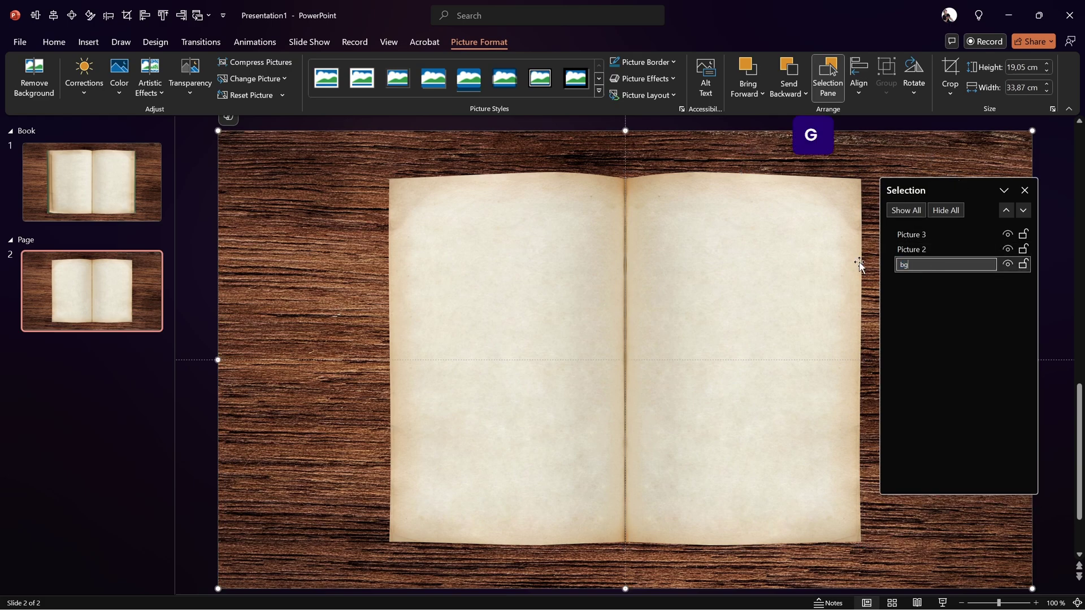
# - Rename the right page picture as right and the left page picture as left
pyautogui.click(911, 254)
pyautogui.click(917, 255)
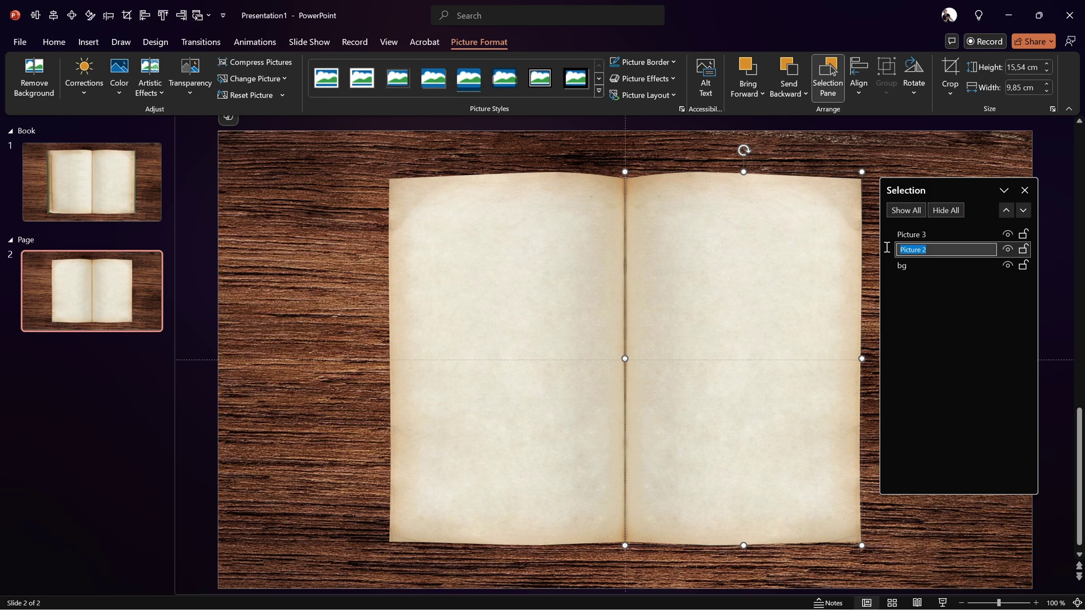
pyautogui.write('right')
pyautogui.press('Return')
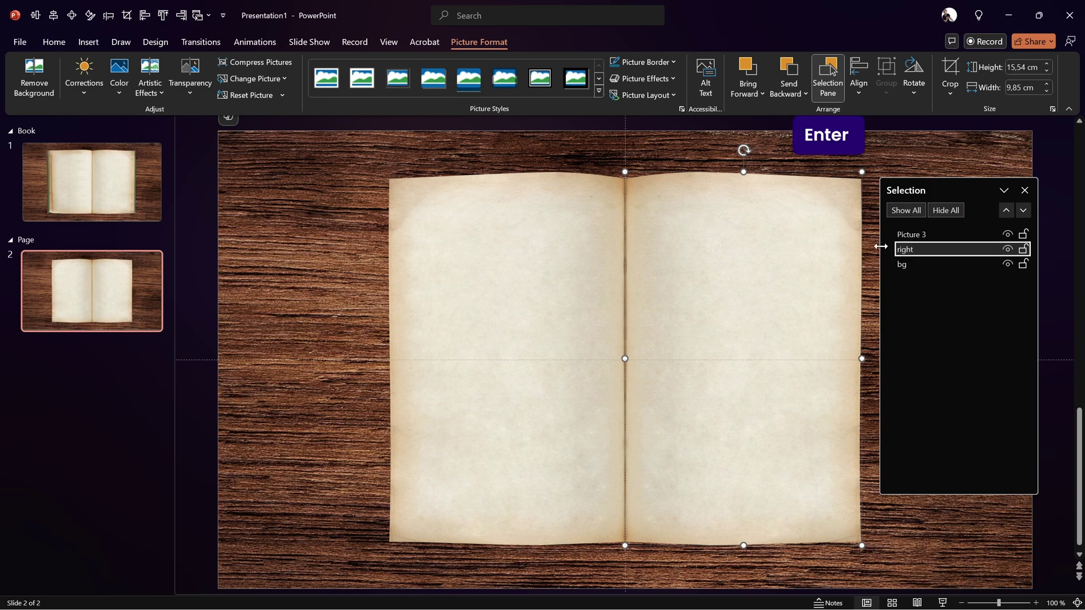
pyautogui.doubleClick(907, 239)
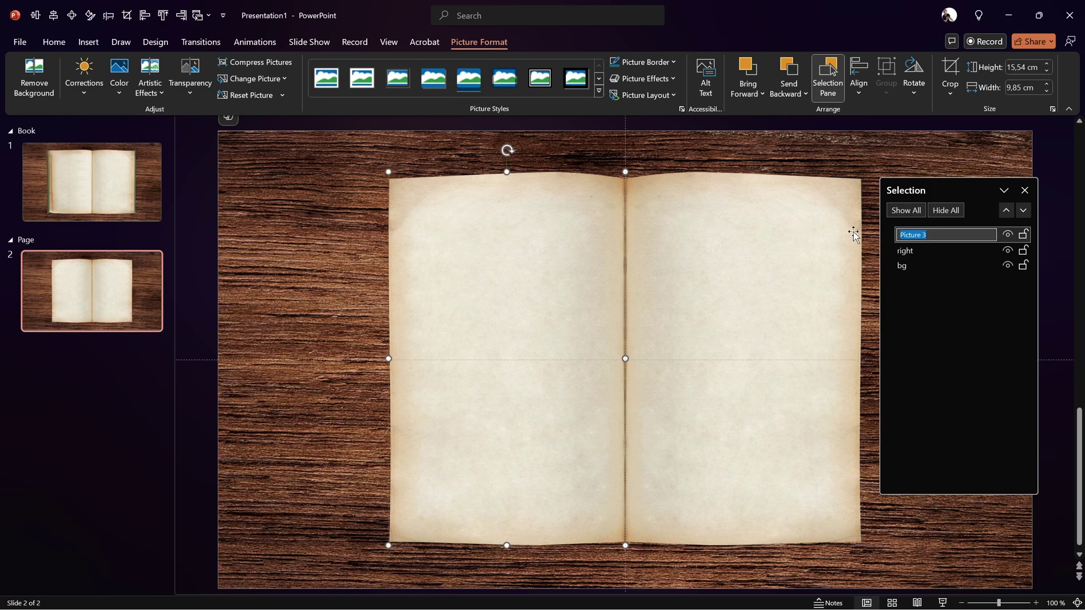
pyautogui.write('left')
pyautogui.press('Return')
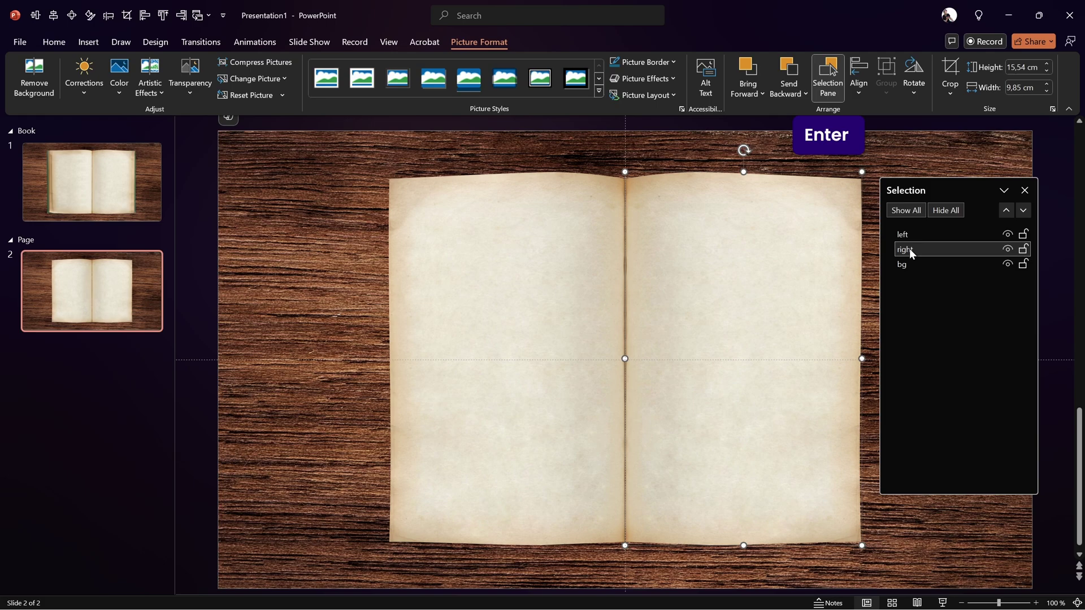
# - Group the left and right page pictures, name the group page and close the object list
pyautogui.keyDown('ctrl'); pyautogui.click(910, 249); pyautogui.keyUp('ctrl')
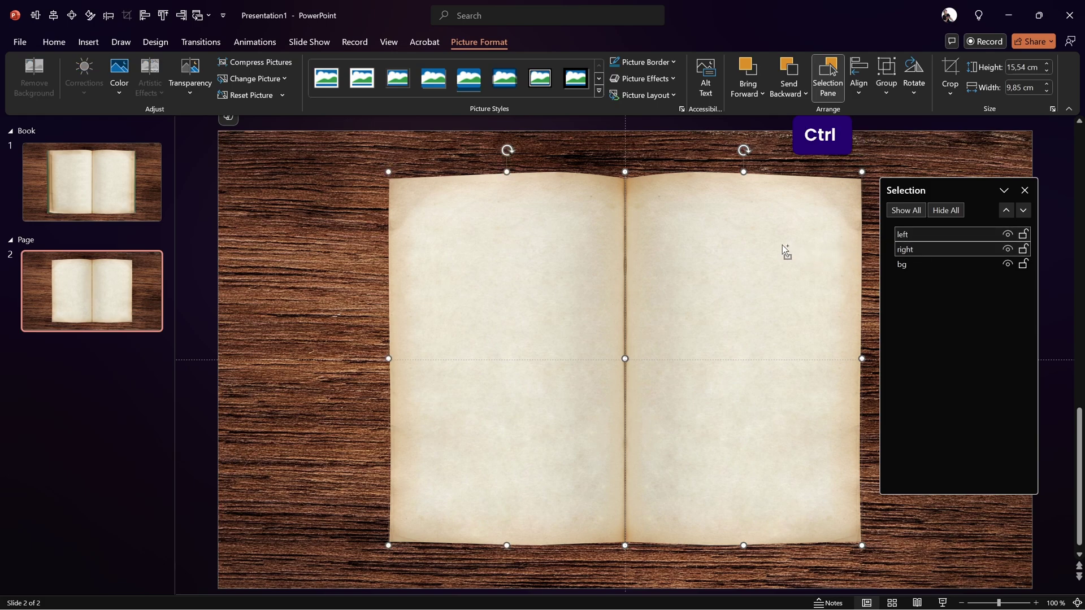
pyautogui.hotkey('ctrl', 'g')
pyautogui.doubleClick(930, 236)
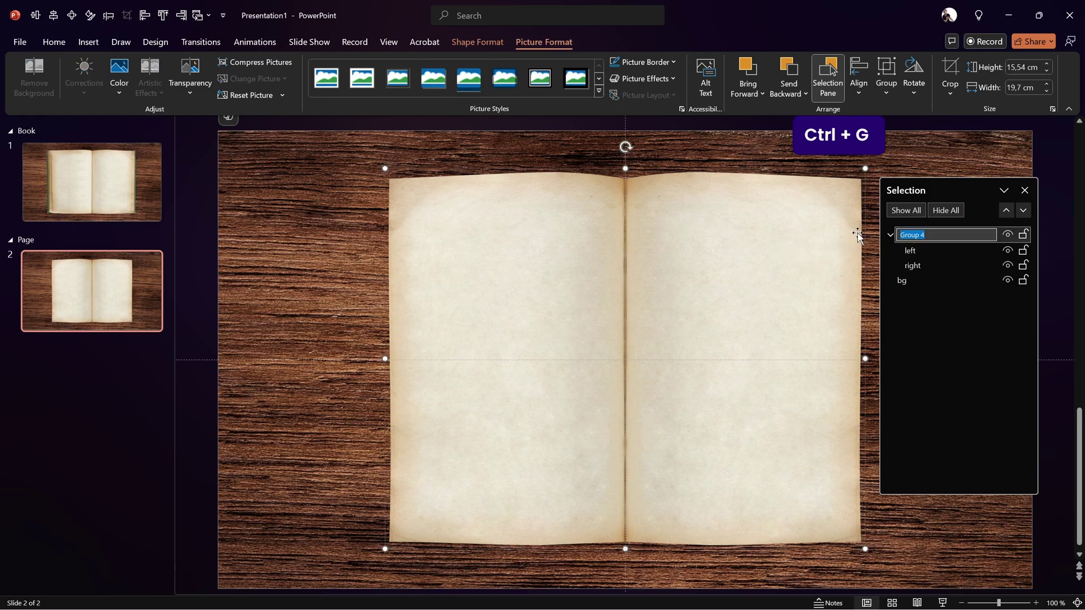
pyautogui.write('page')
pyautogui.press('Return')
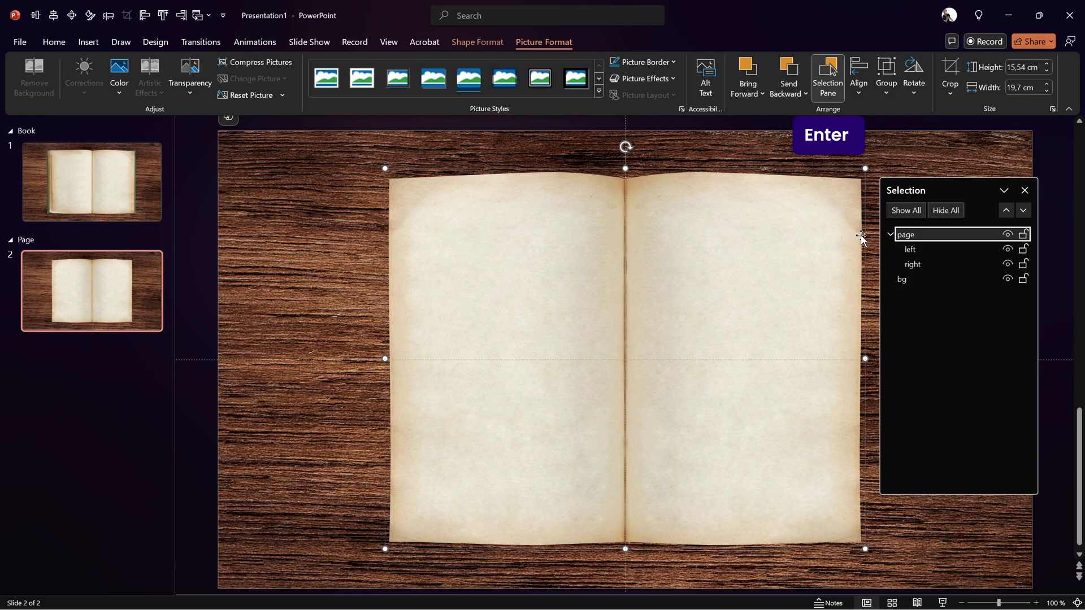
pyautogui.click(1025, 190)
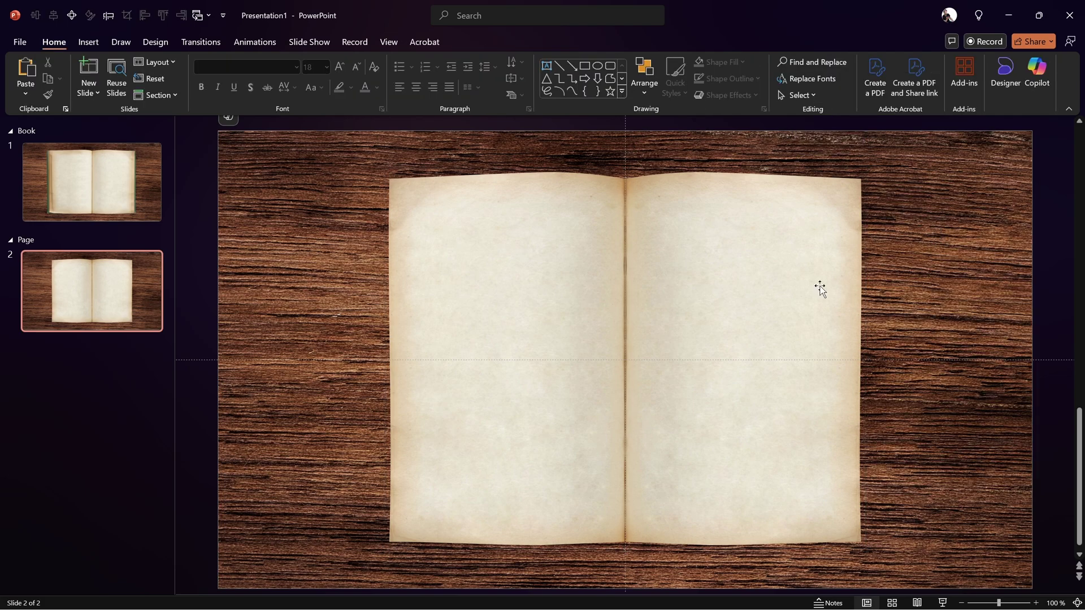
# - Open the effect formatting settings for the page group and move them away from the centre of the book
pyautogui.click(683, 274)
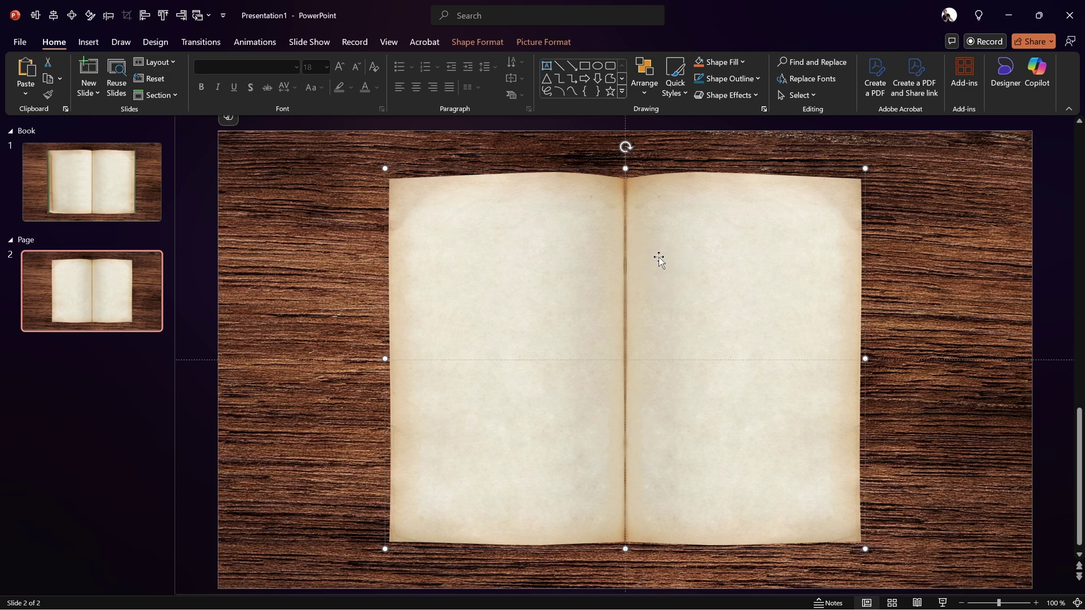
pyautogui.press('alt')
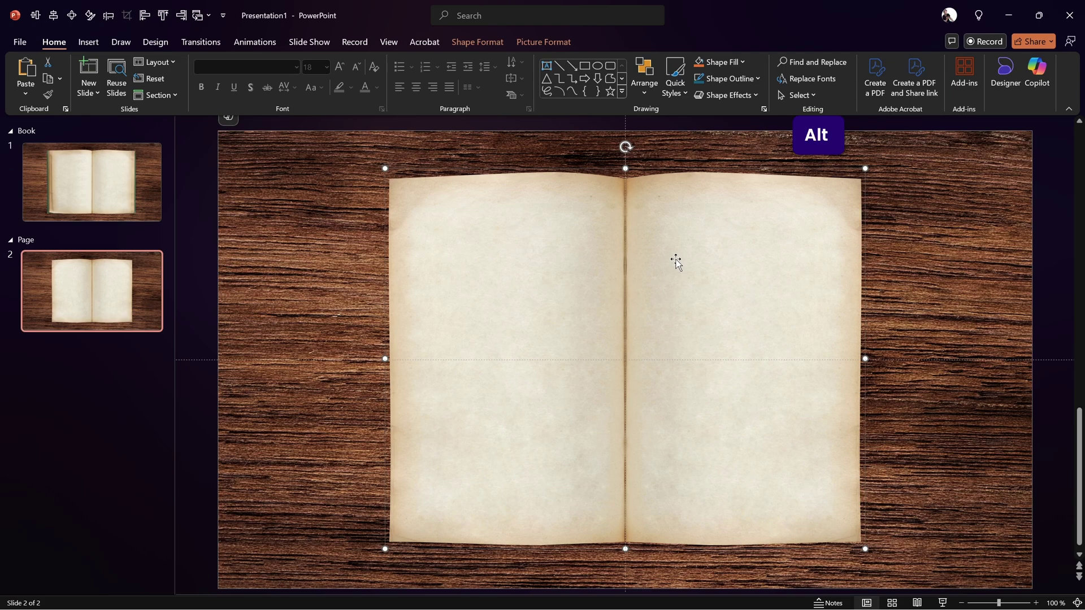
pyautogui.press('4')
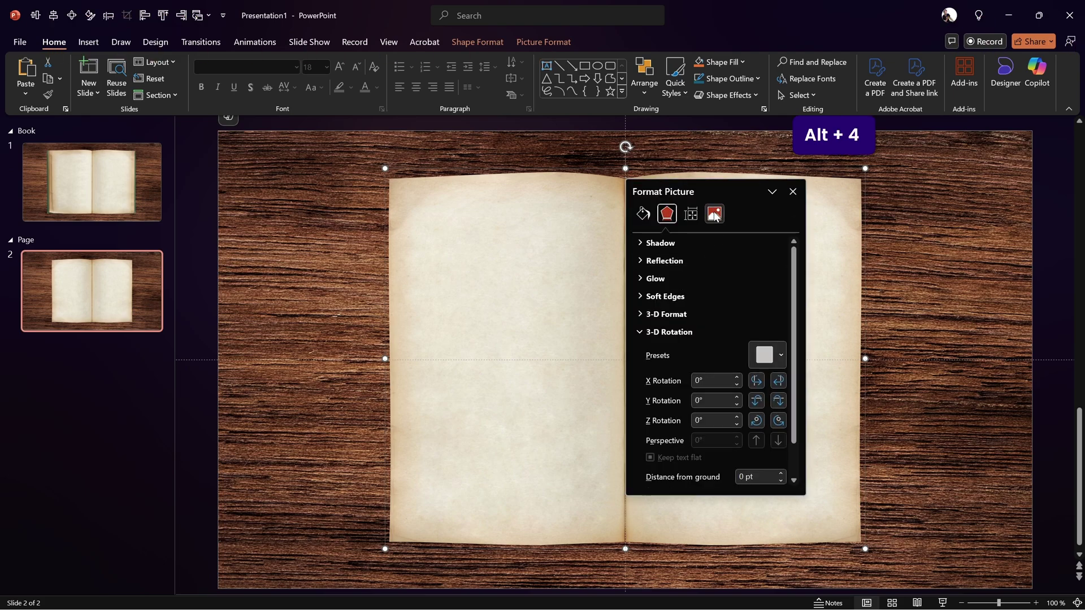
pyautogui.moveTo(713, 185); pyautogui.dragTo(854, 161)
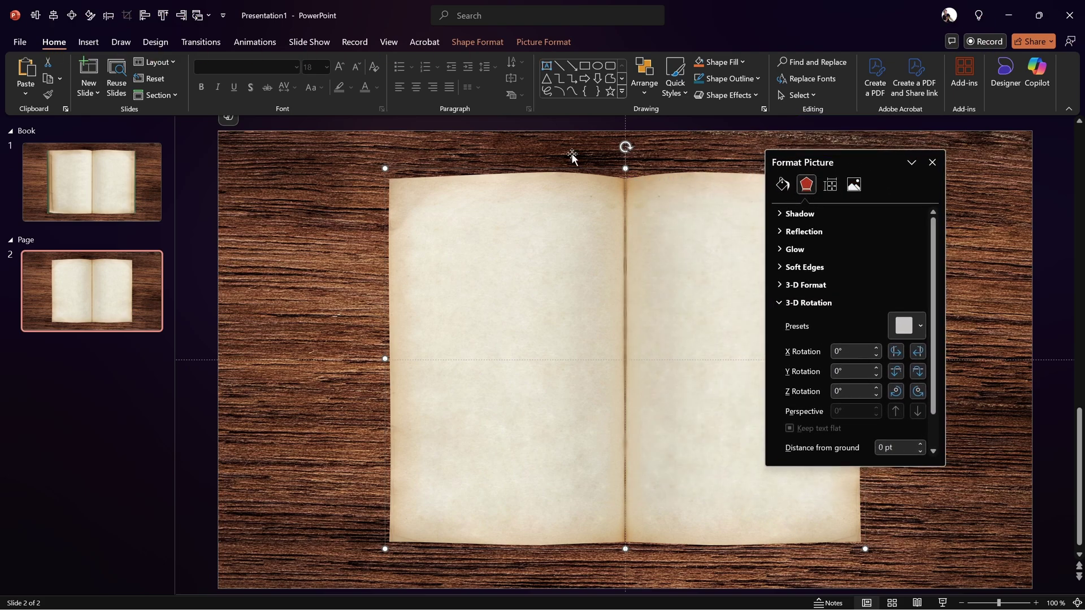
pyautogui.press('alt')
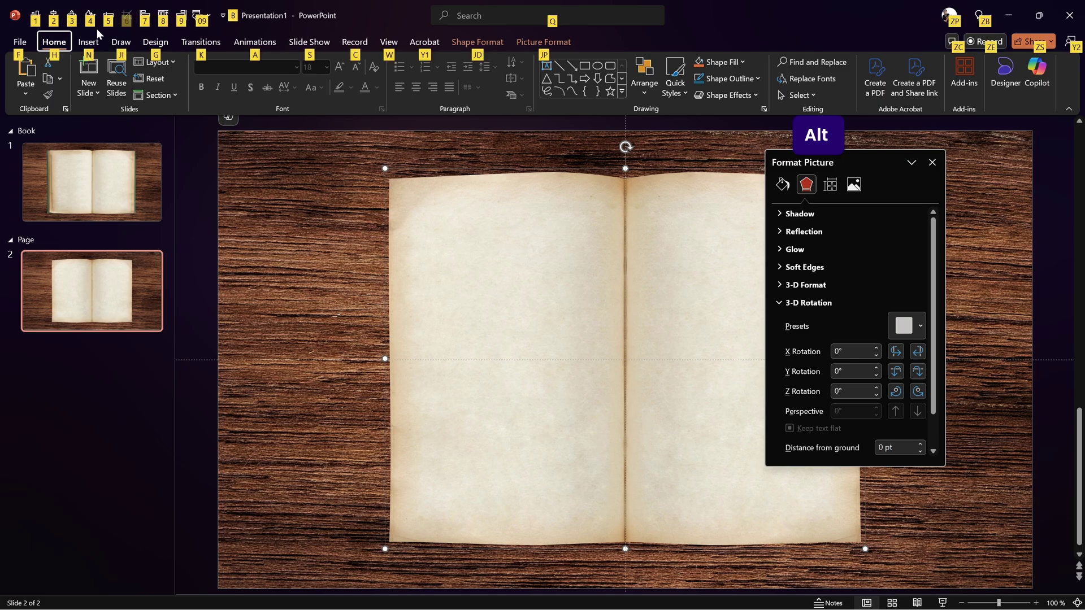
pyautogui.press('alt')
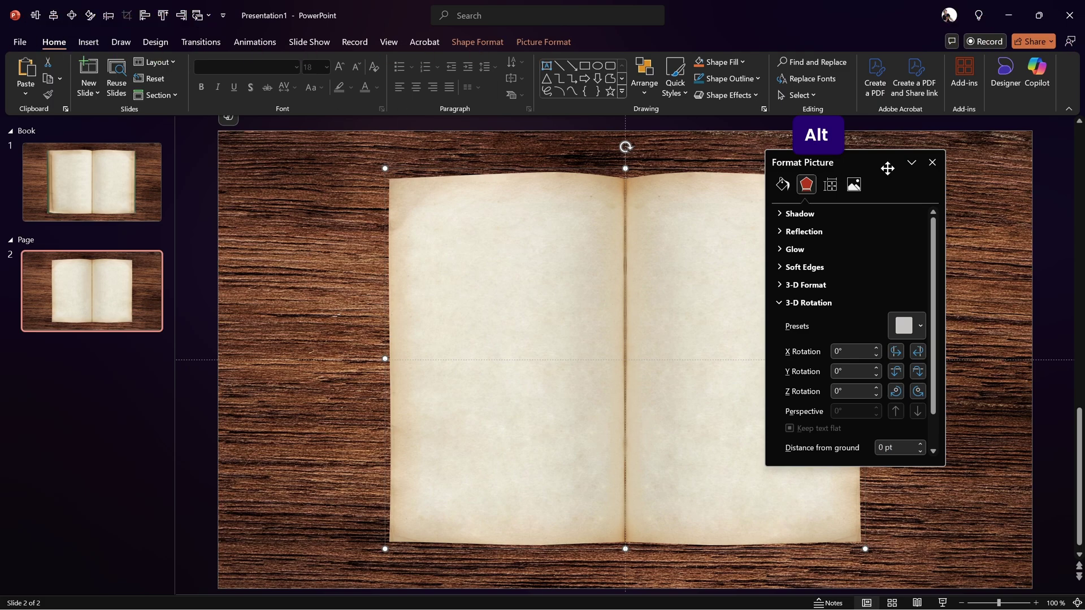
# - Apply the first Perspective preset of the 3-D rotation options to the page group
pyautogui.click(780, 303)
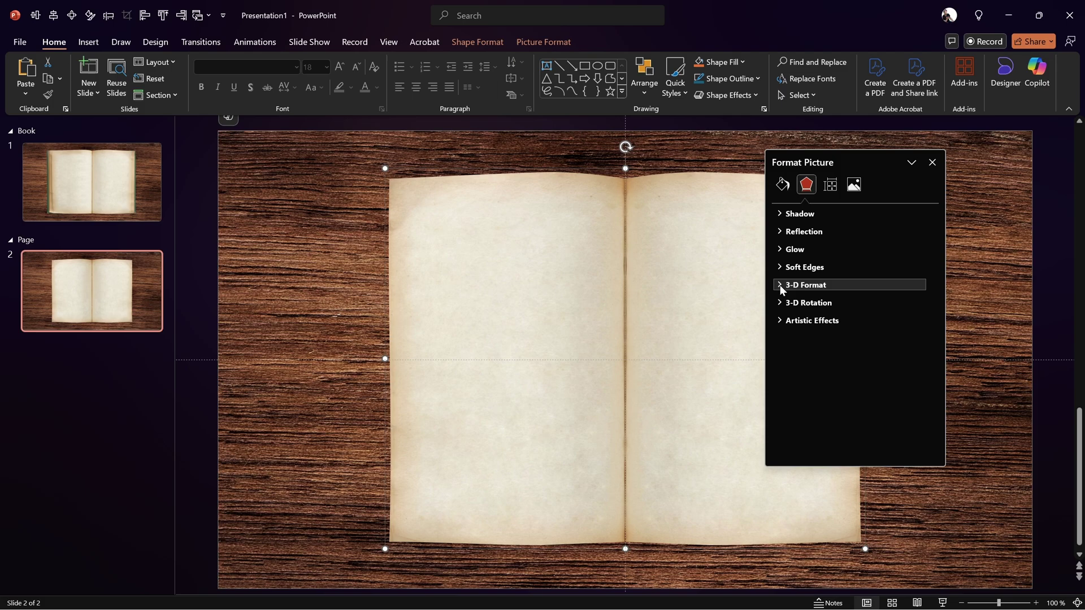
pyautogui.click(781, 285)
pyautogui.moveTo(853, 155); pyautogui.dragTo(885, 145)
pyautogui.scroll(-3, 968, 358)
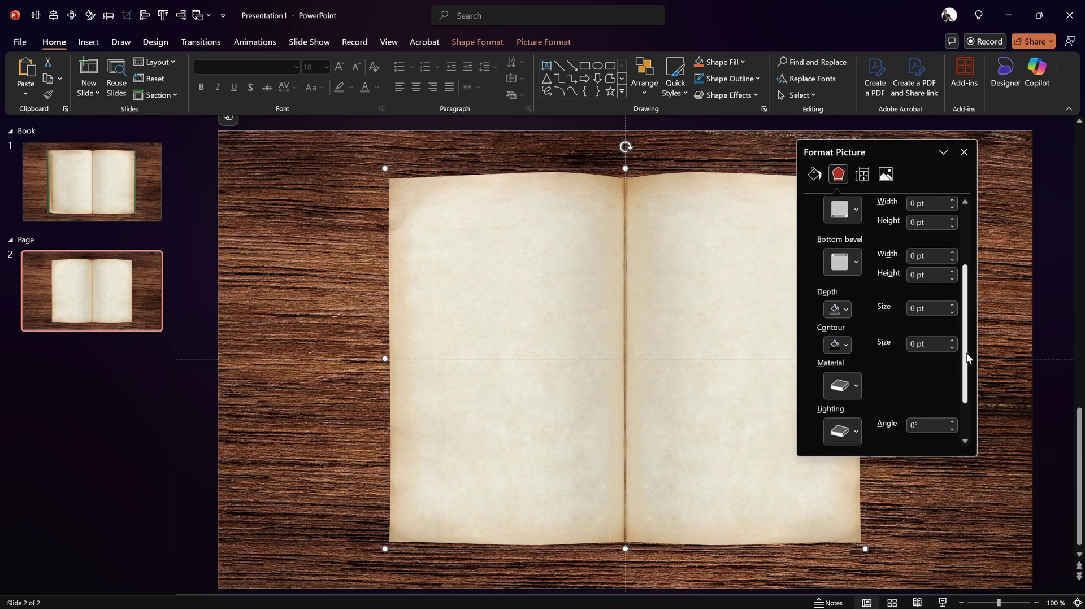
pyautogui.scroll(-2, 968, 358)
pyautogui.click(809, 425)
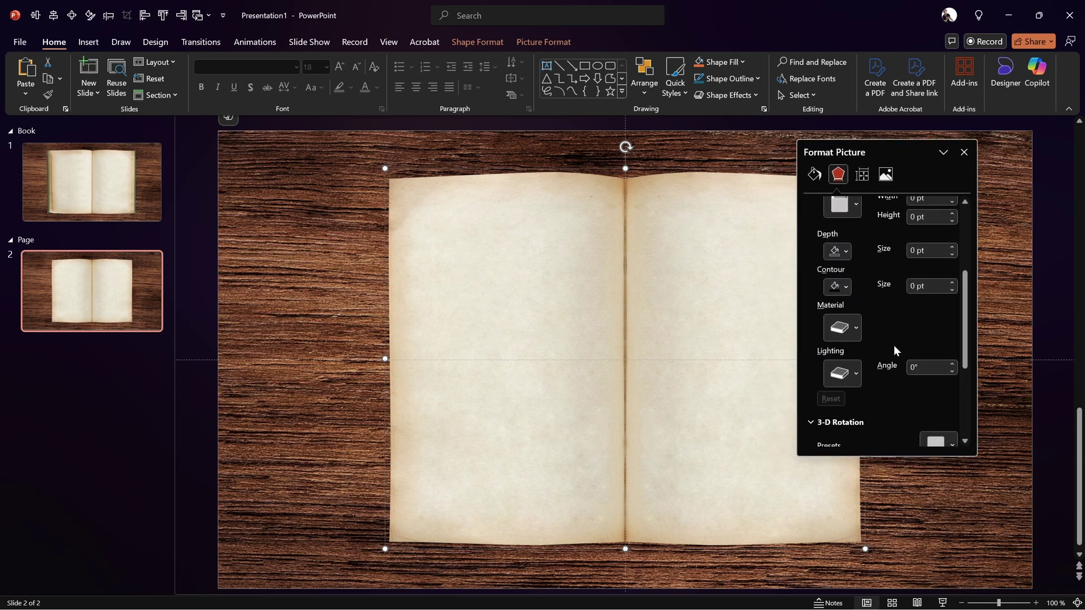
pyautogui.scroll(-3, 893, 344)
pyautogui.click(949, 277)
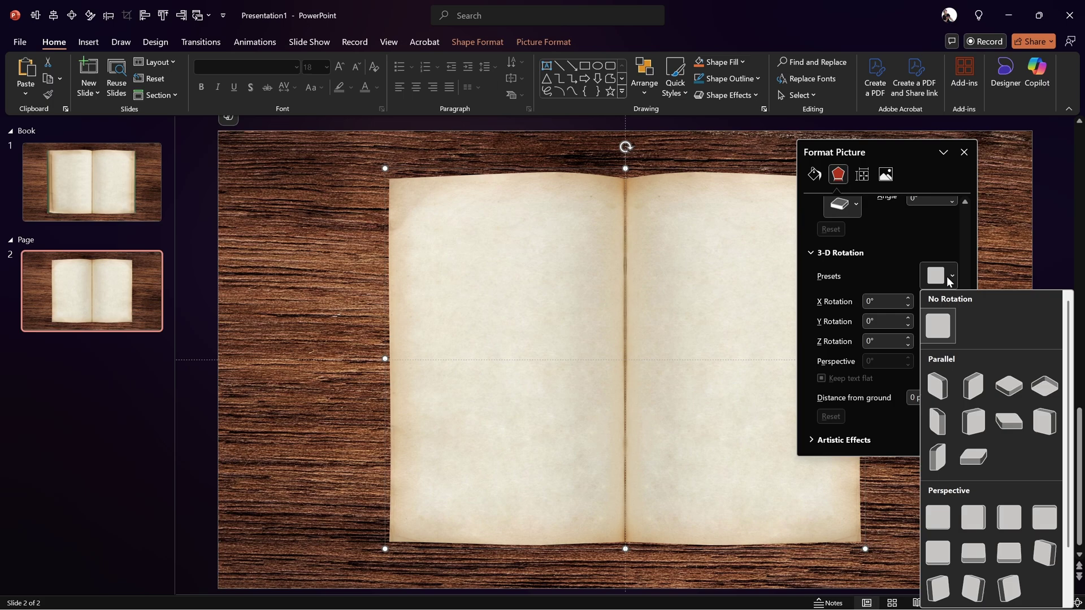
pyautogui.click(937, 516)
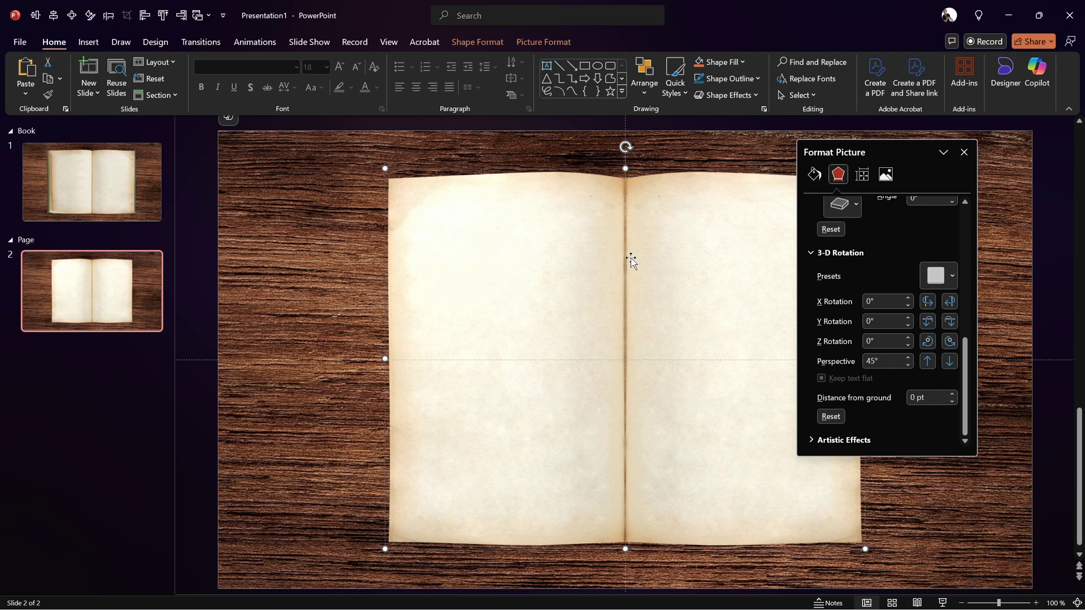
# - Set the page group's 3-D lighting to the last Neutral preset and collapse the 3-D Format settings
pyautogui.scroll(10, 883, 263)
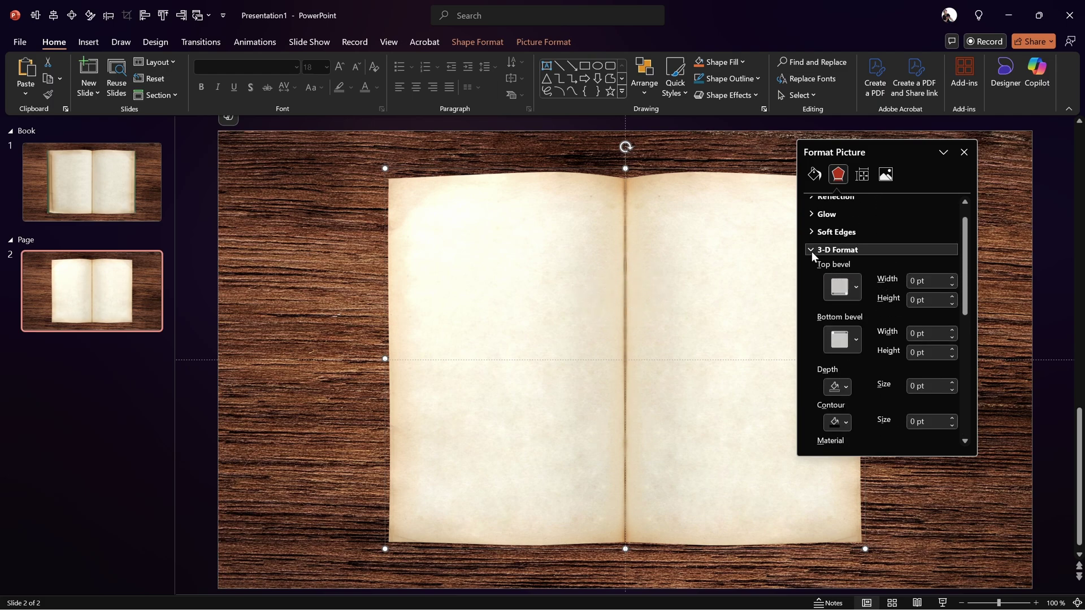
pyautogui.scroll(-5, 893, 266)
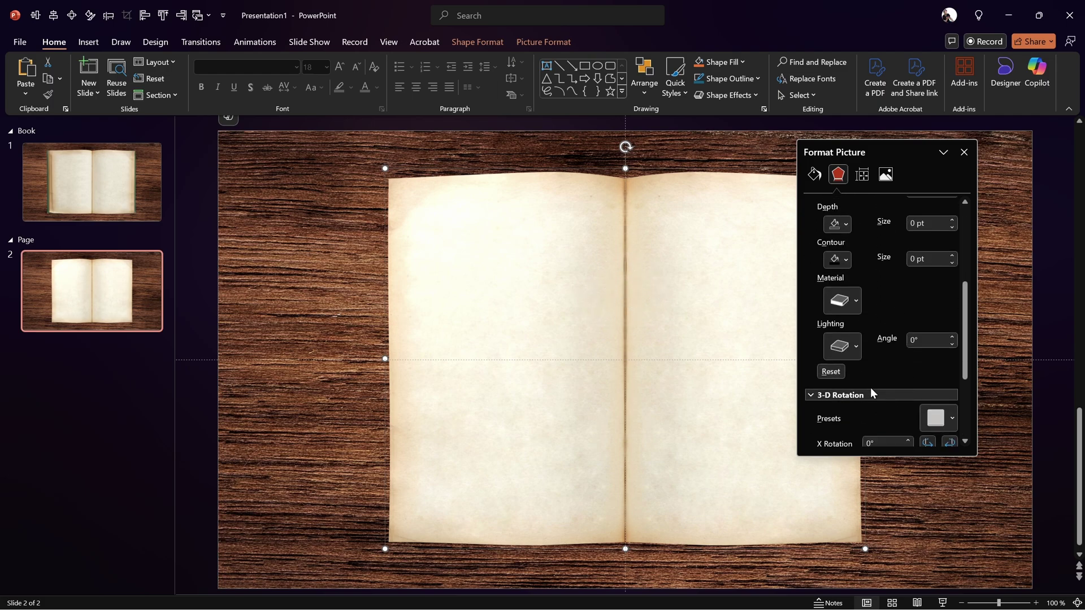
pyautogui.click(853, 348)
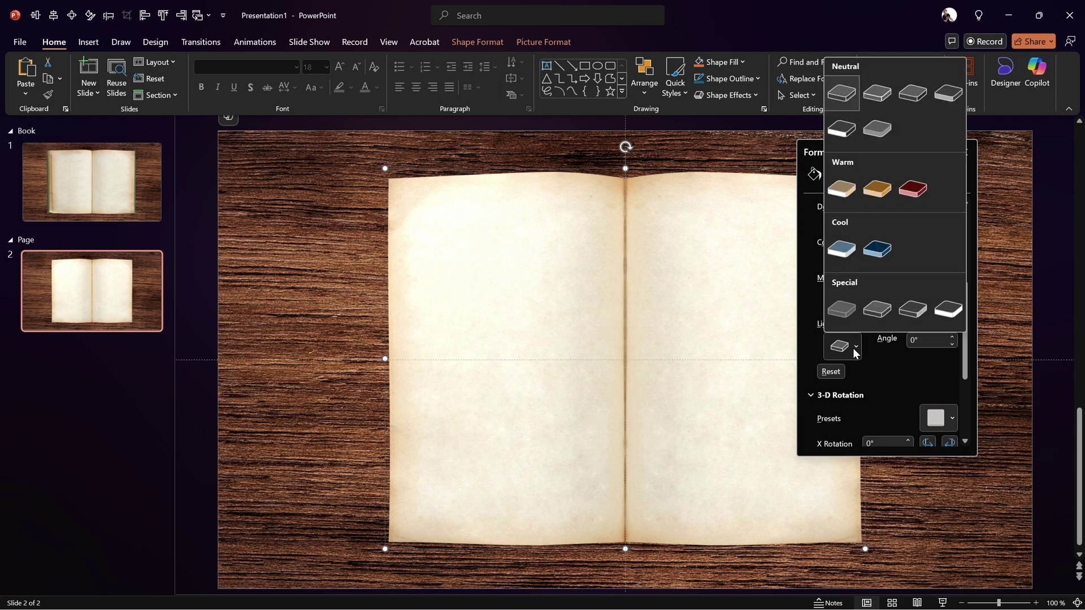
pyautogui.click(877, 130)
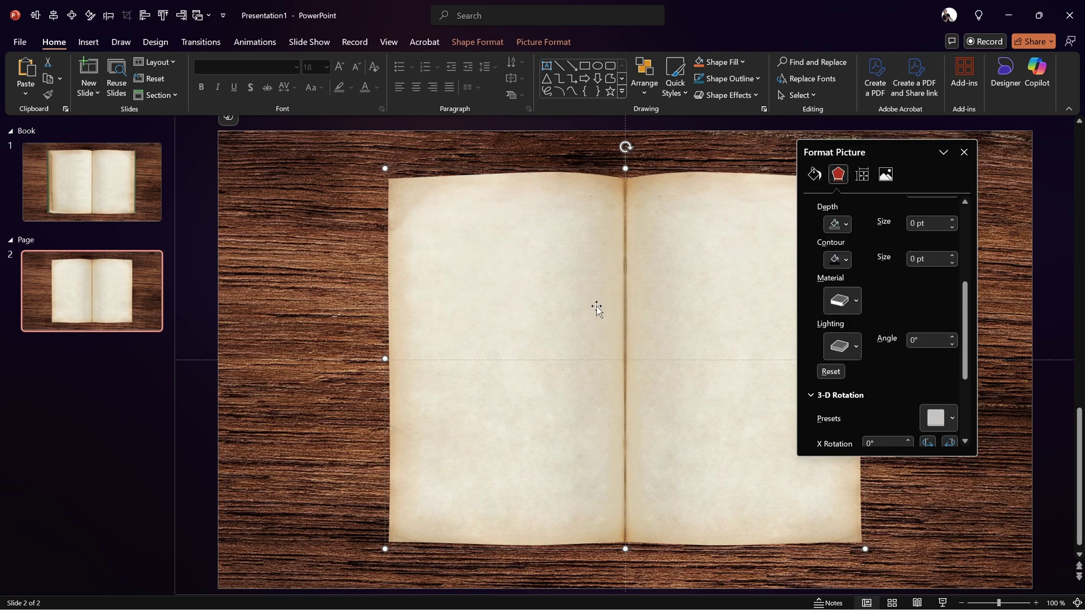
pyautogui.scroll(6, 923, 230)
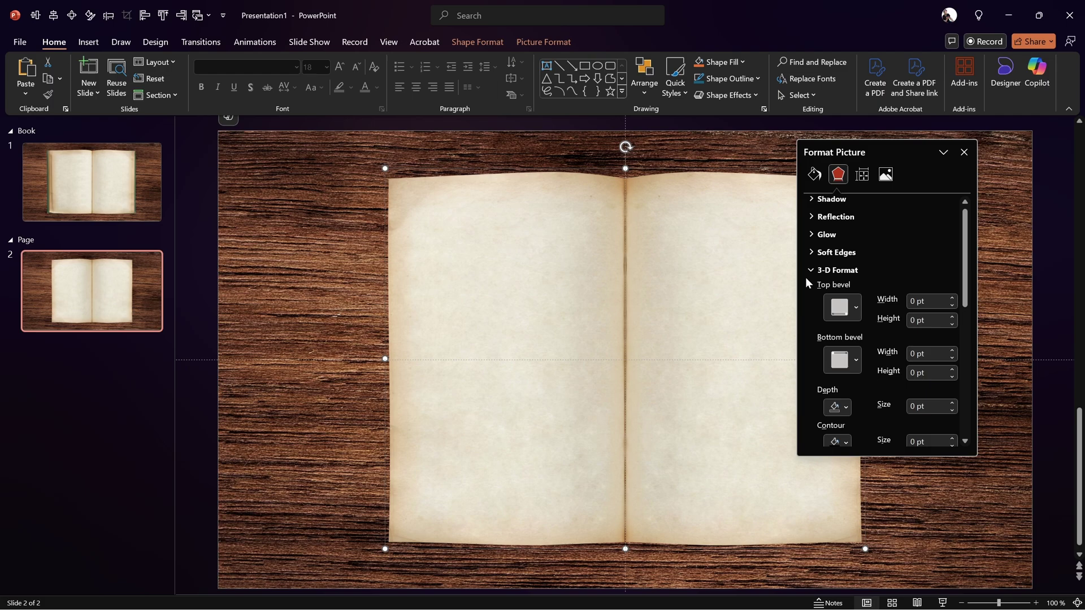
pyautogui.click(809, 270)
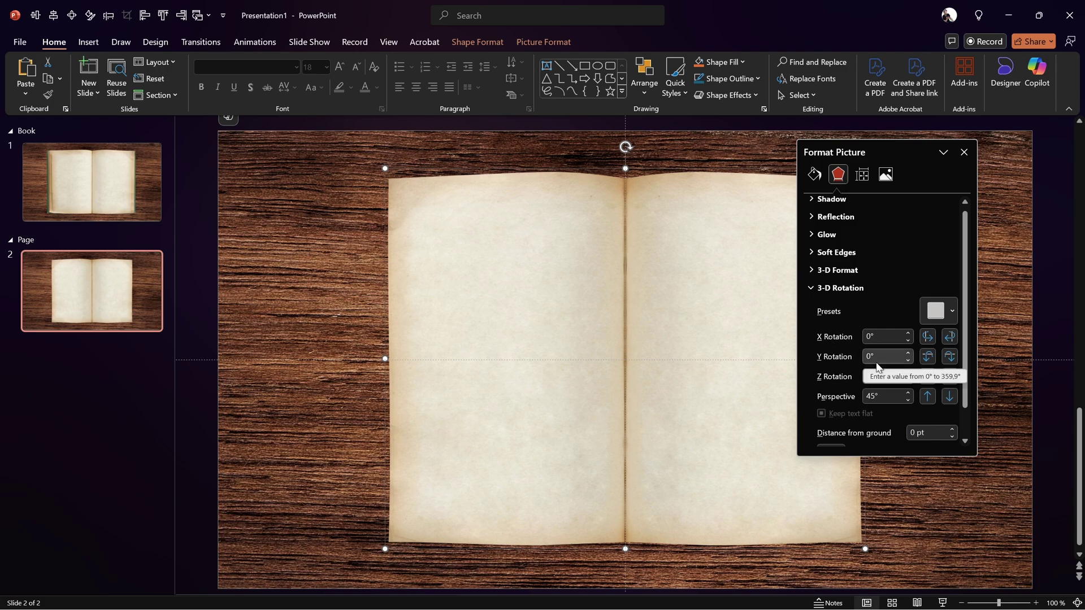
# - Turn the page group about the vertical axis to an X Rotation of 50°
pyautogui.click(950, 337)
pyautogui.moveTo(950, 336); pyautogui.dragTo(926, 337)
pyautogui.click(927, 336)
pyautogui.click(927, 336)
pyautogui.click(927, 337)
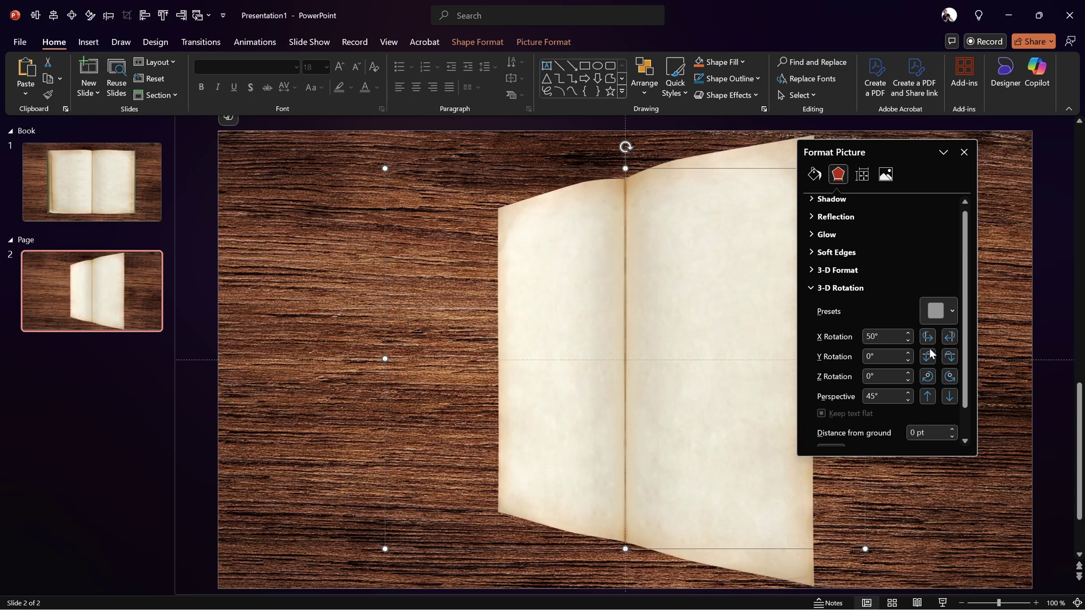
# - Try different 3-D perspective angles between 50° and 65° on the rotated page group
pyautogui.click(951, 399)
pyautogui.click(951, 399)
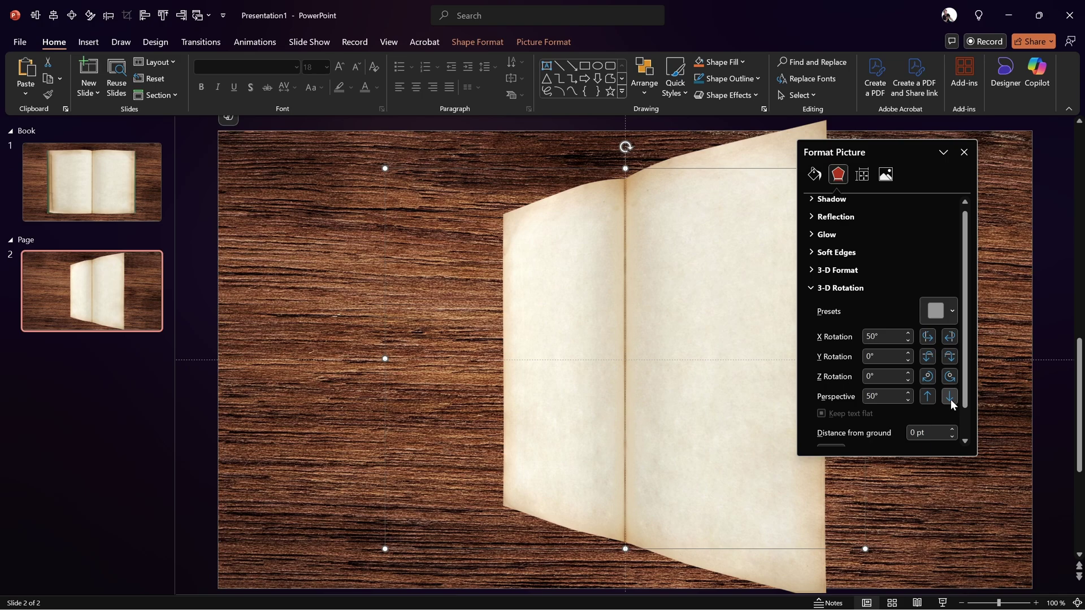
pyautogui.click(950, 399)
pyautogui.moveTo(894, 160); pyautogui.dragTo(973, 173)
pyautogui.click(1029, 407)
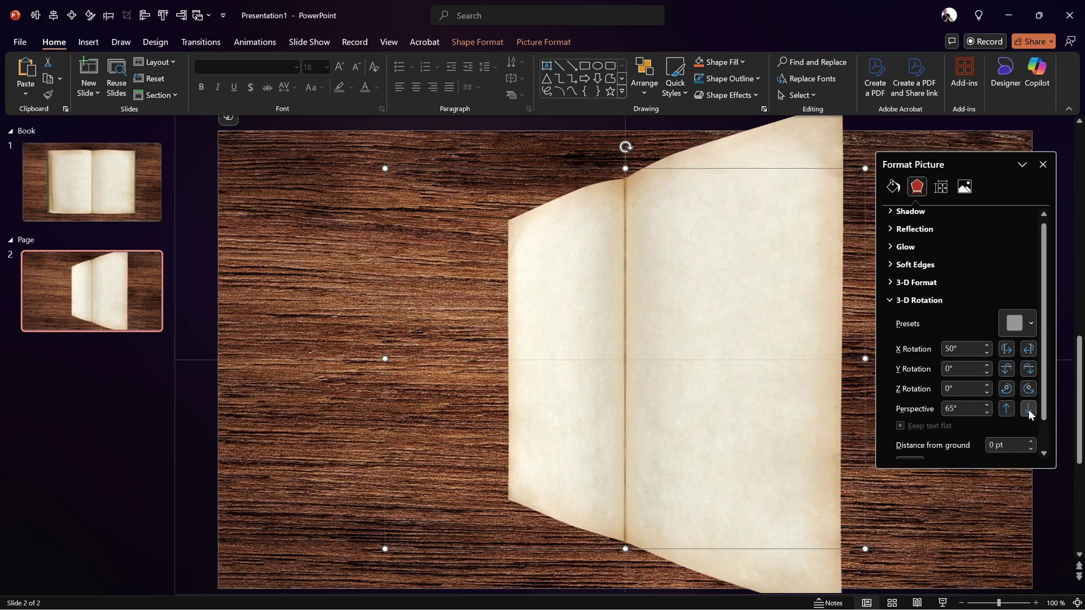
pyautogui.click(1029, 407)
pyautogui.click(1007, 411)
pyautogui.click(1007, 411)
pyautogui.click(1007, 412)
pyautogui.click(1008, 412)
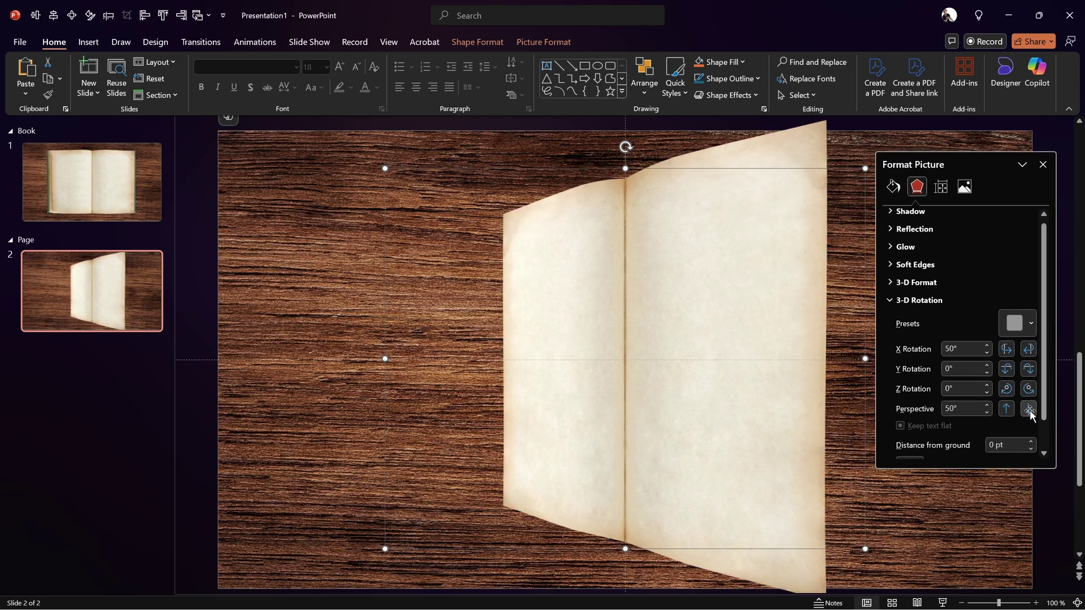
# - Set the page group's 3-D perspective to 60°
pyautogui.click(971, 409)
pyautogui.hotkey('ctrl', 'a')
pyautogui.write('60')
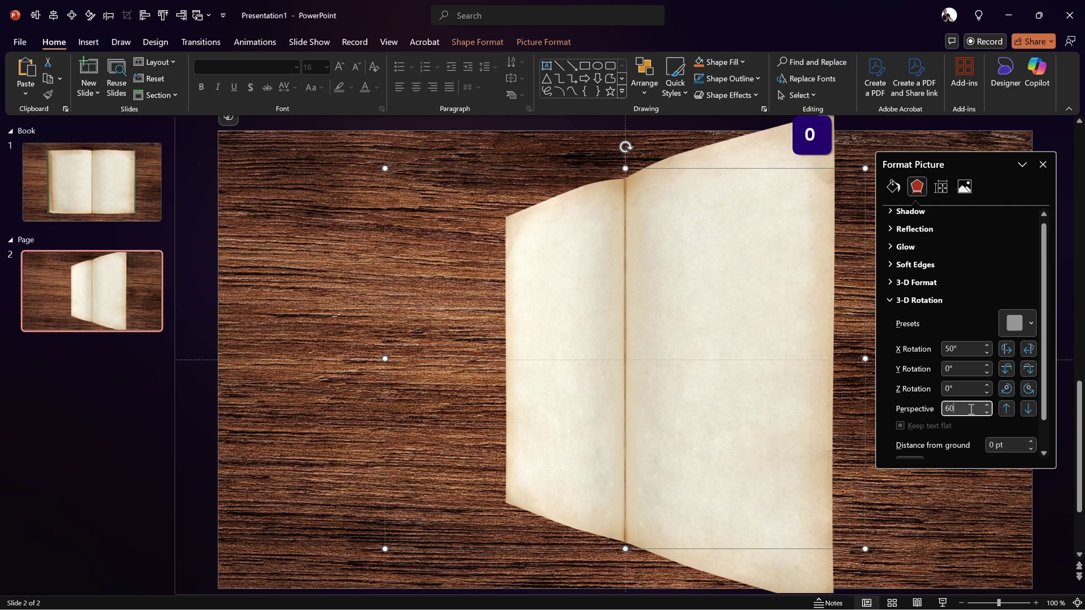